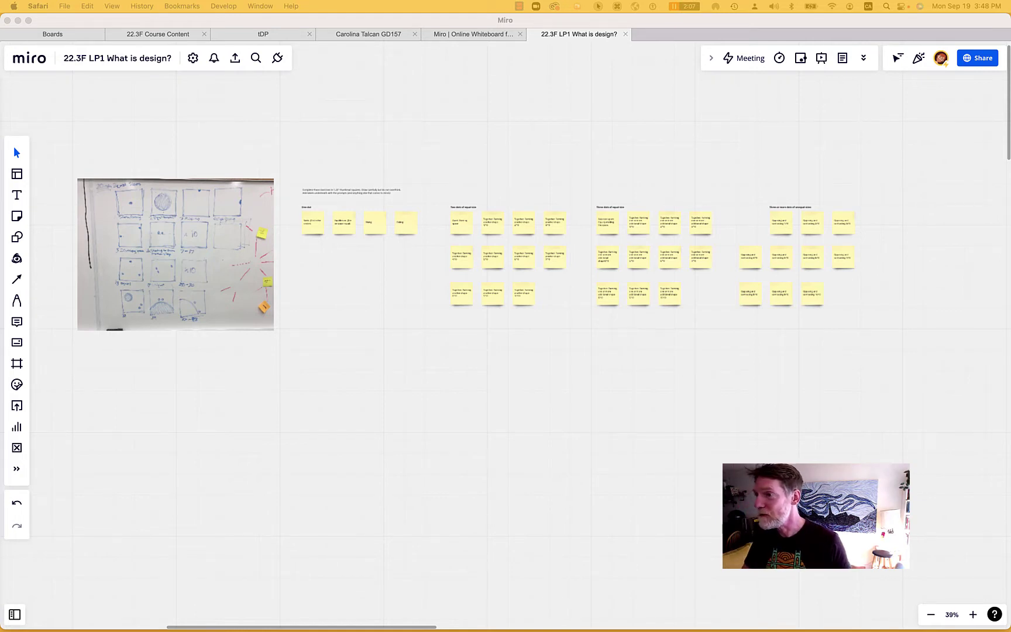
Create a frame around the whiteboard photo IMG_4149.jpg
{"action": "left_click", "coordinate": [224, 108]}
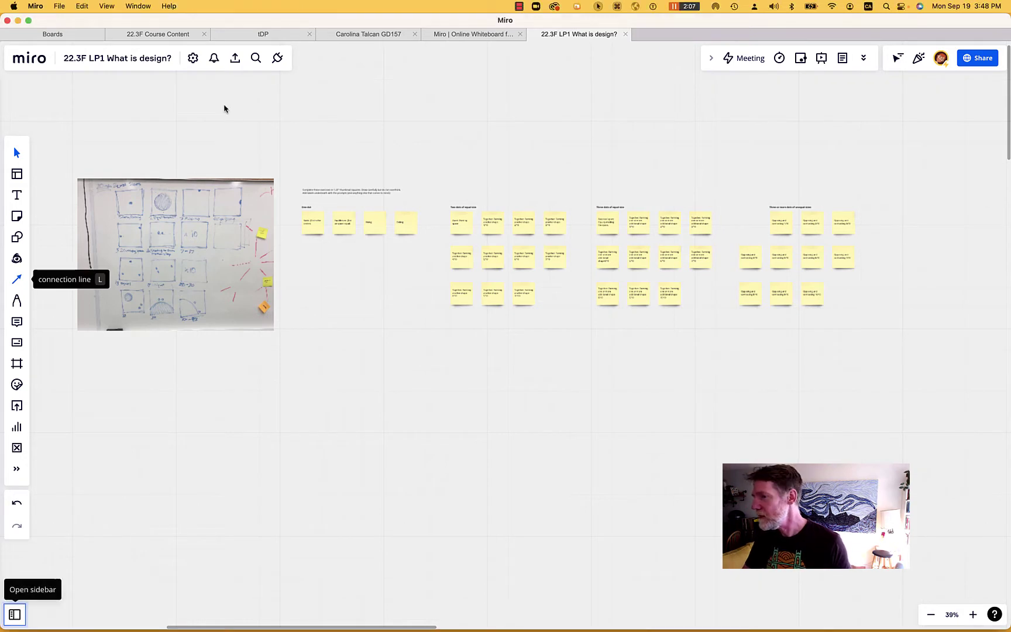
{"action": "left_click", "coordinate": [183, 216]}
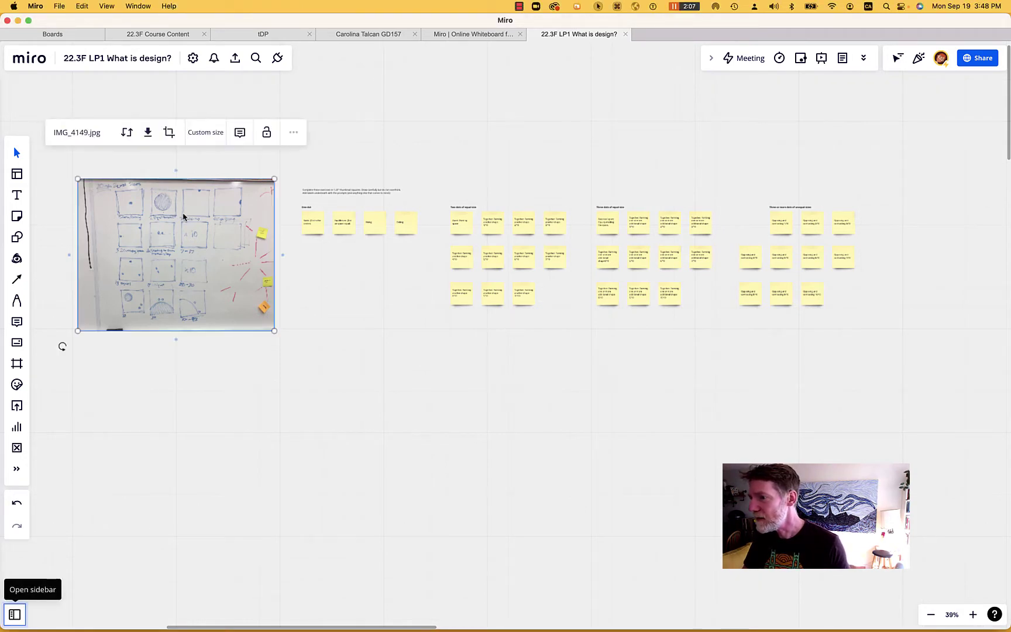
{"action": "left_click", "coordinate": [295, 133]}
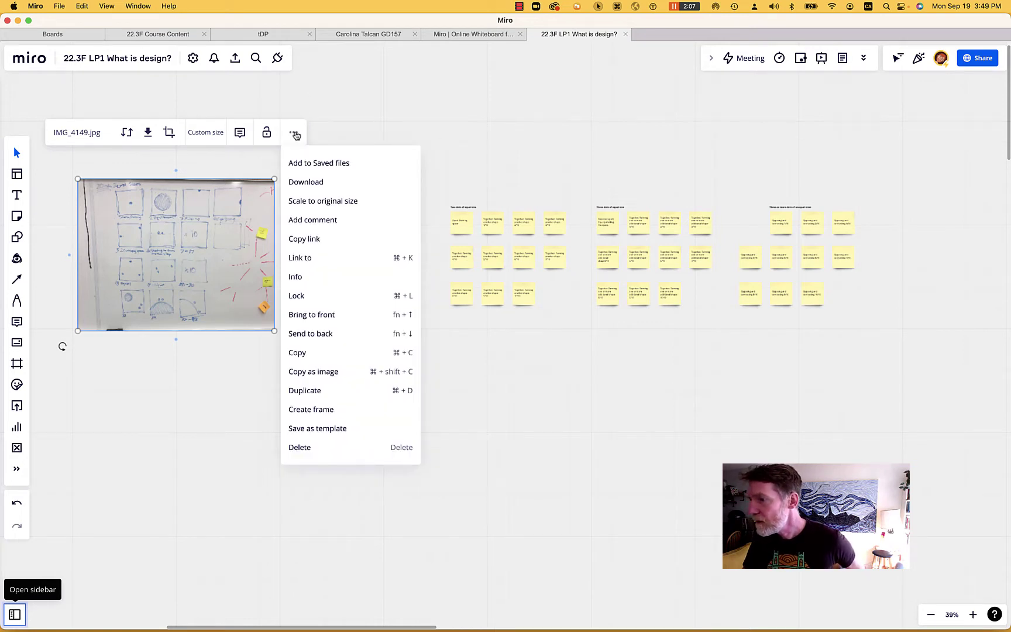
{"action": "left_click", "coordinate": [188, 161]}
{"action": "left_click", "coordinate": [192, 240]}
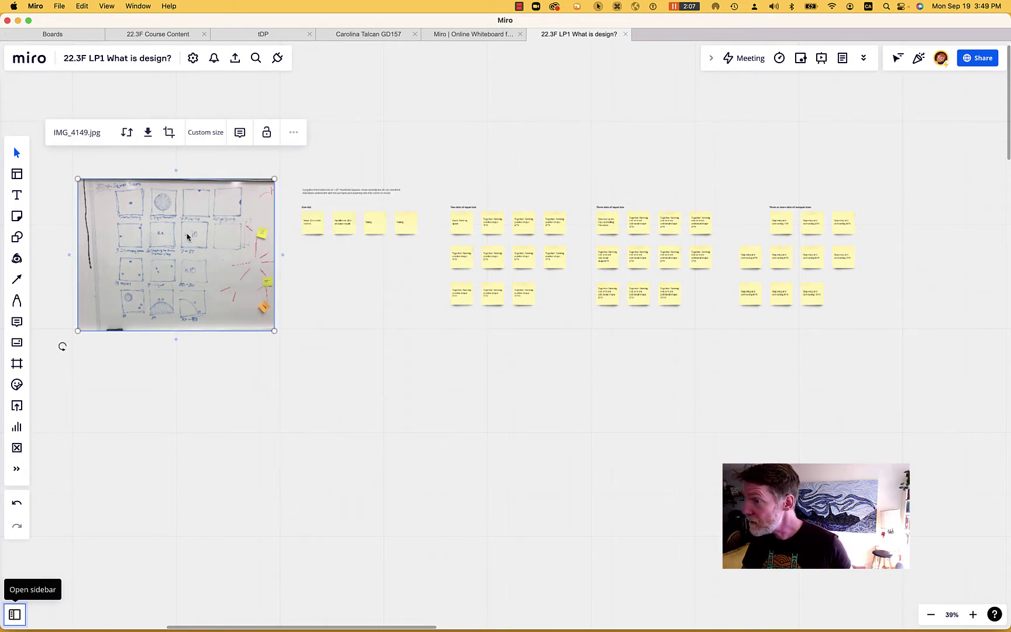
{"action": "left_click", "coordinate": [293, 134]}
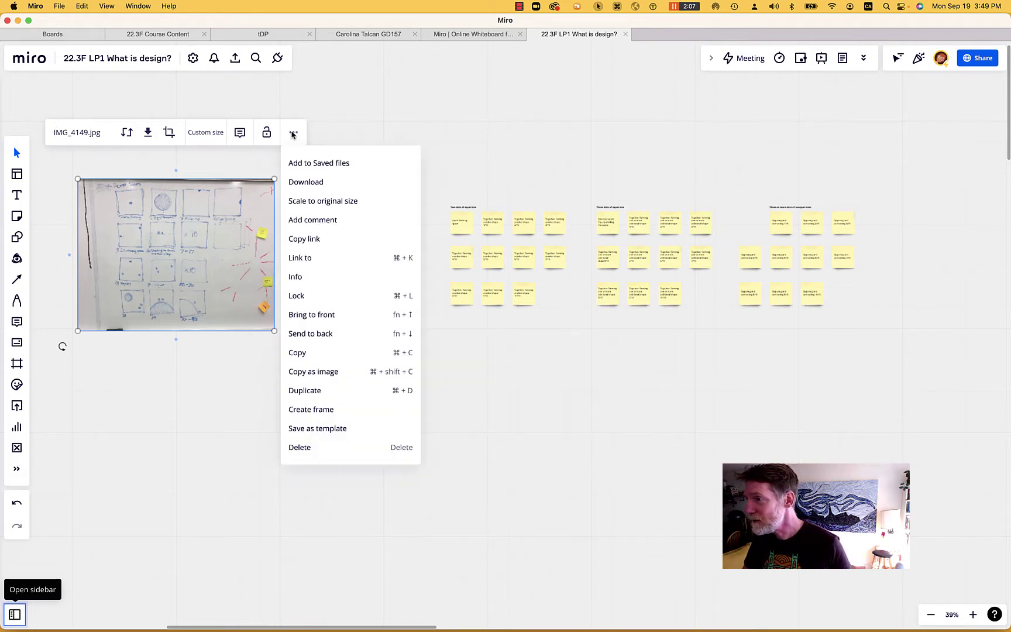
{"action": "left_click", "coordinate": [314, 409]}
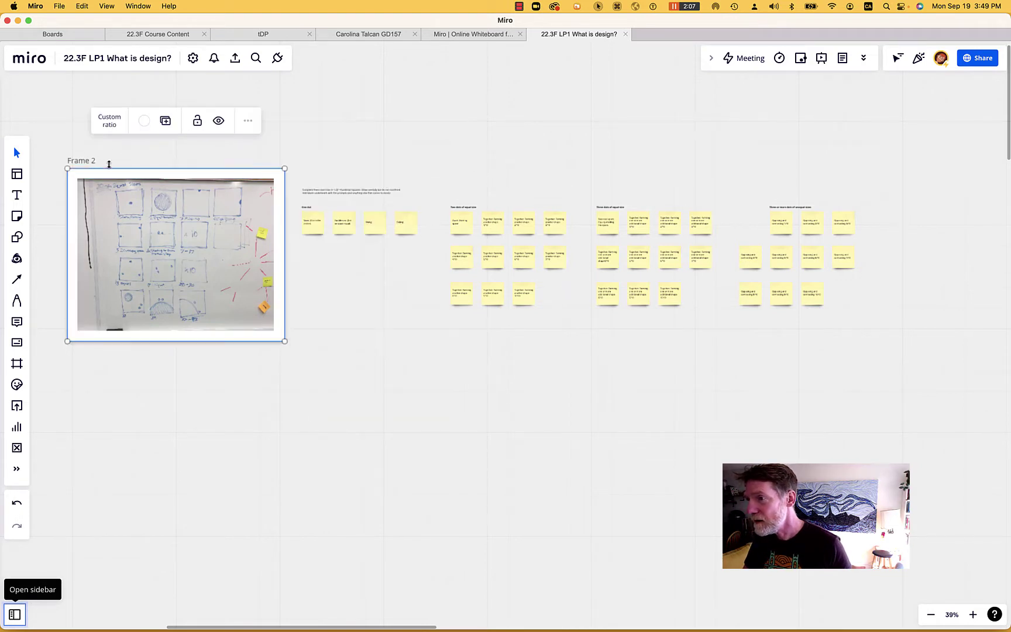
Try the photo frame's background with no fill and with turquoise, and set it back to white
{"action": "left_click", "coordinate": [145, 121]}
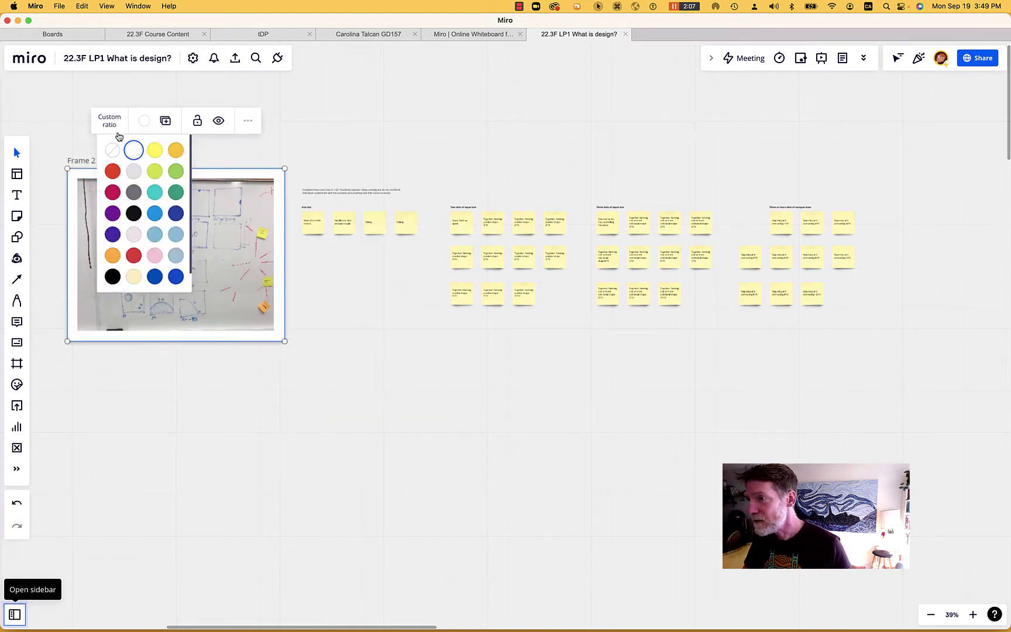
{"action": "left_click", "coordinate": [116, 151]}
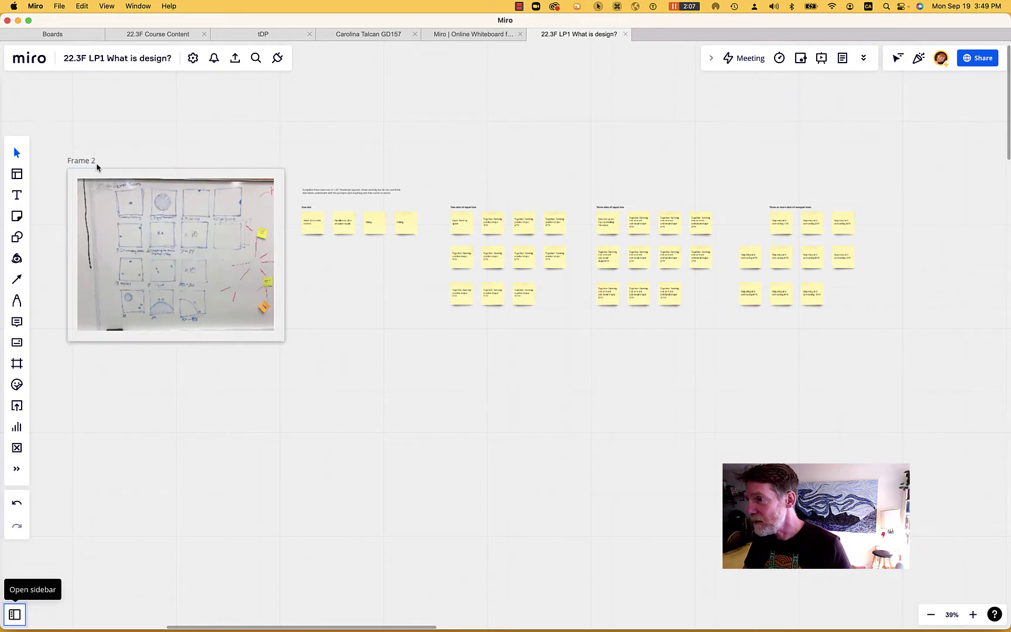
{"action": "left_click", "coordinate": [144, 121]}
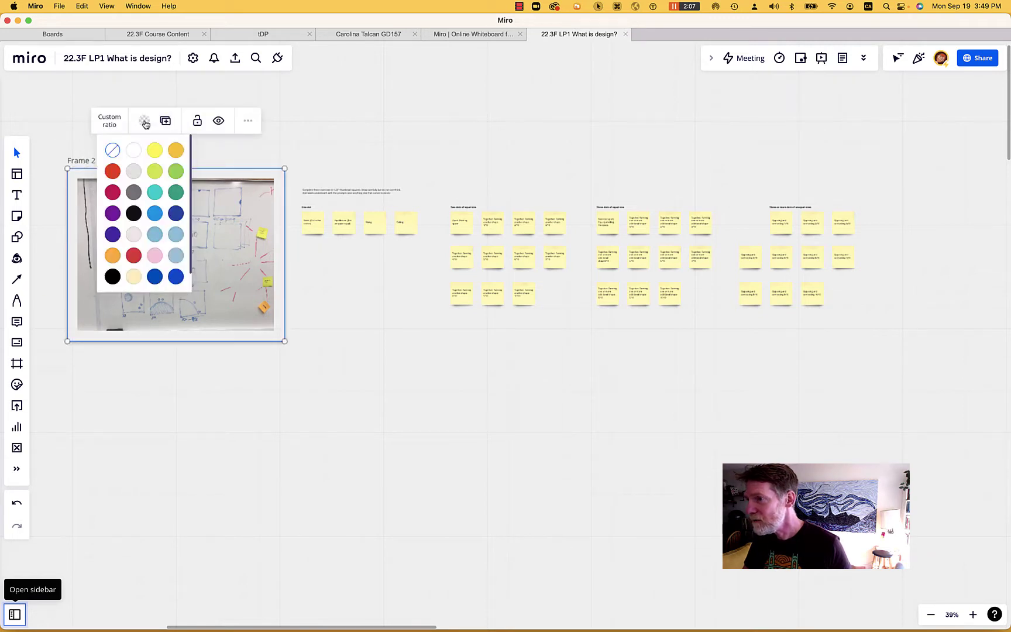
{"action": "left_click", "coordinate": [156, 196]}
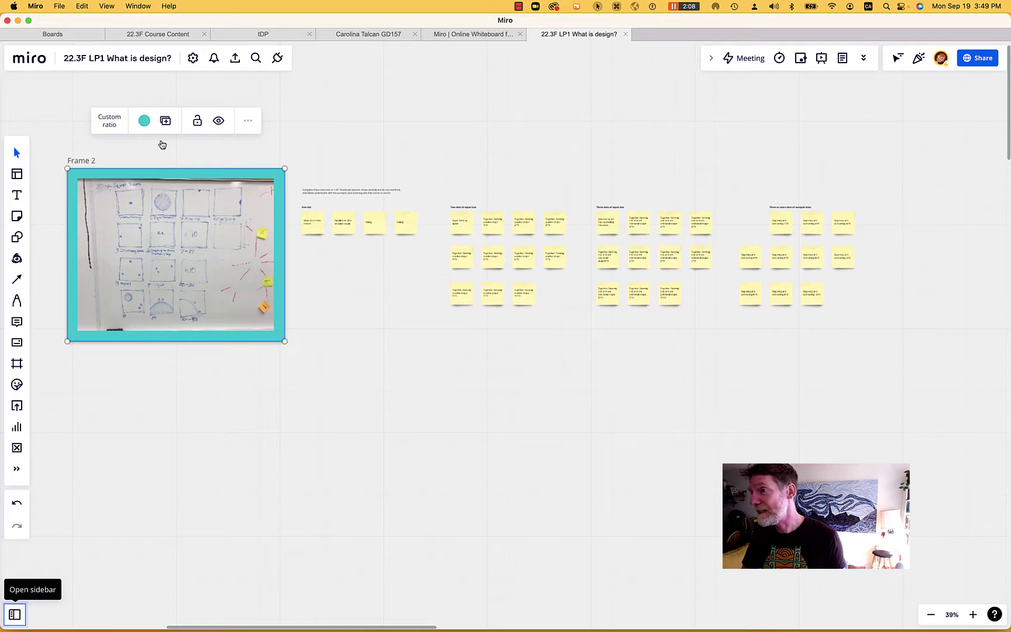
{"action": "left_click", "coordinate": [144, 120]}
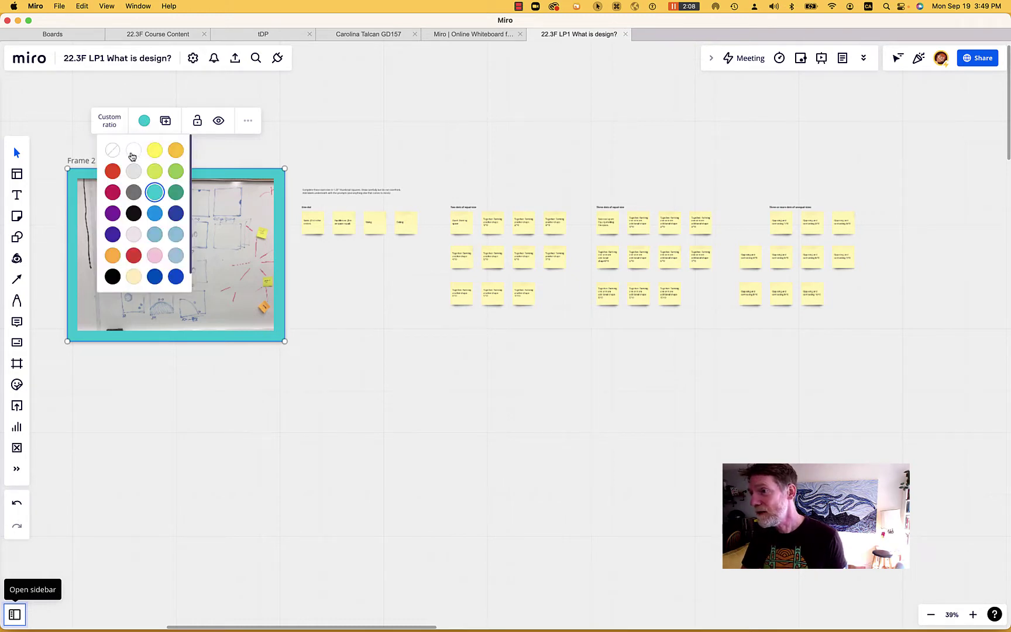
{"action": "left_click", "coordinate": [133, 153]}
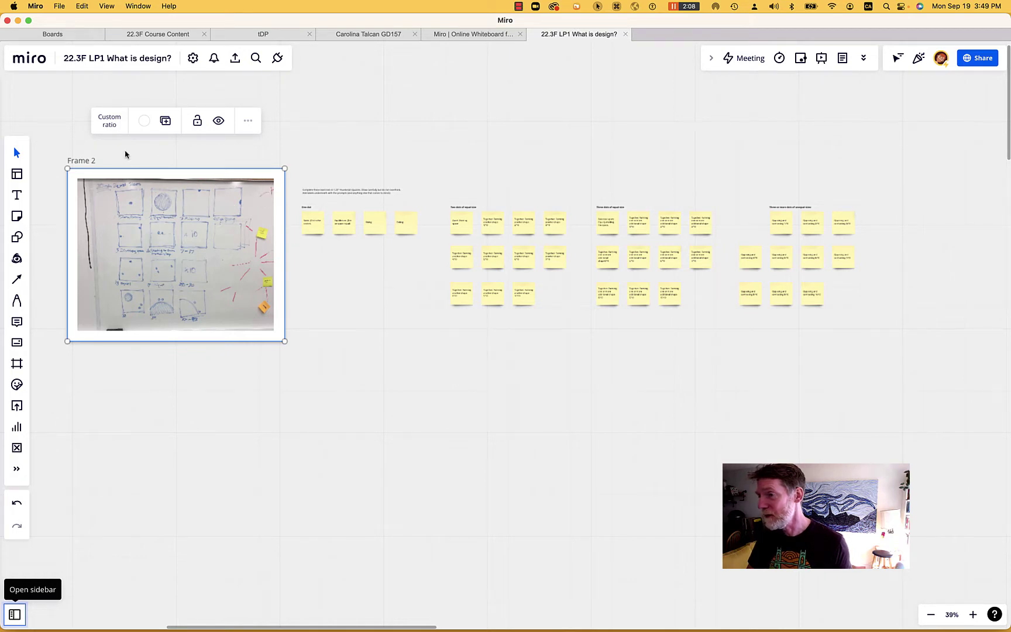
Rename the frame around the whiteboard photo as "In Class Exercise: Dot Line Plane"
{"action": "double_click", "coordinate": [75, 162]}
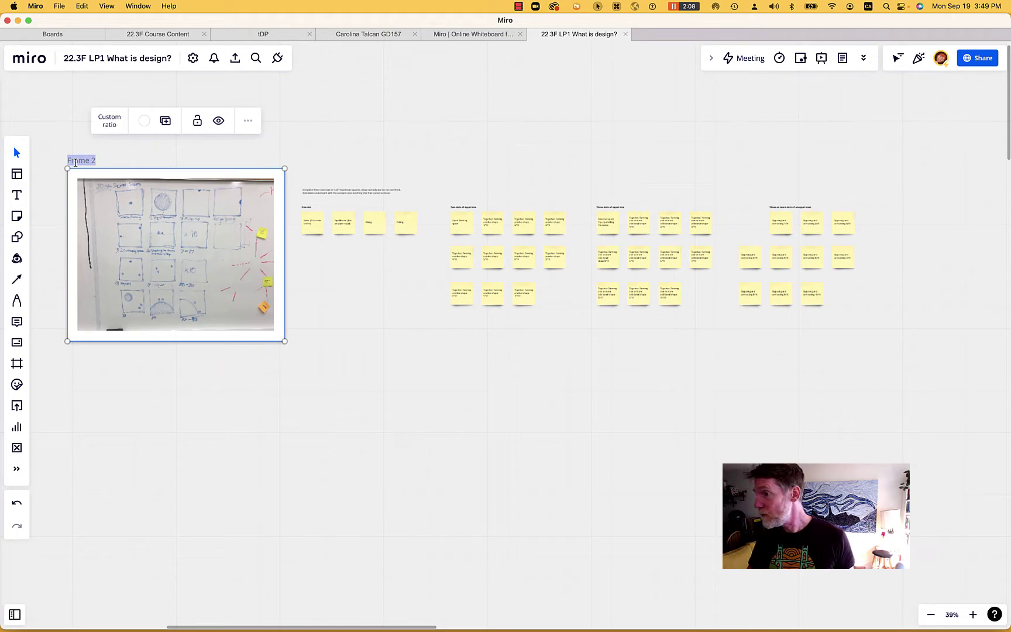
{"action": "key", "text": "Escape"}
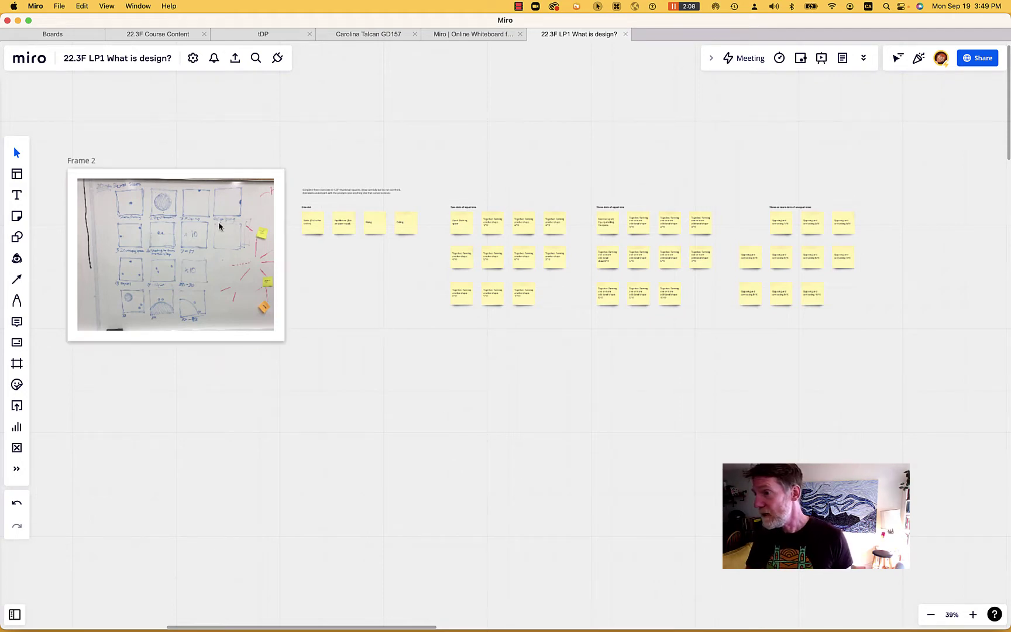
{"action": "scroll", "coordinate": [221, 225], "scroll_direction": "up", "scroll_amount": 5}
{"action": "scroll", "coordinate": [210, 258], "scroll_direction": "down", "scroll_amount": 7}
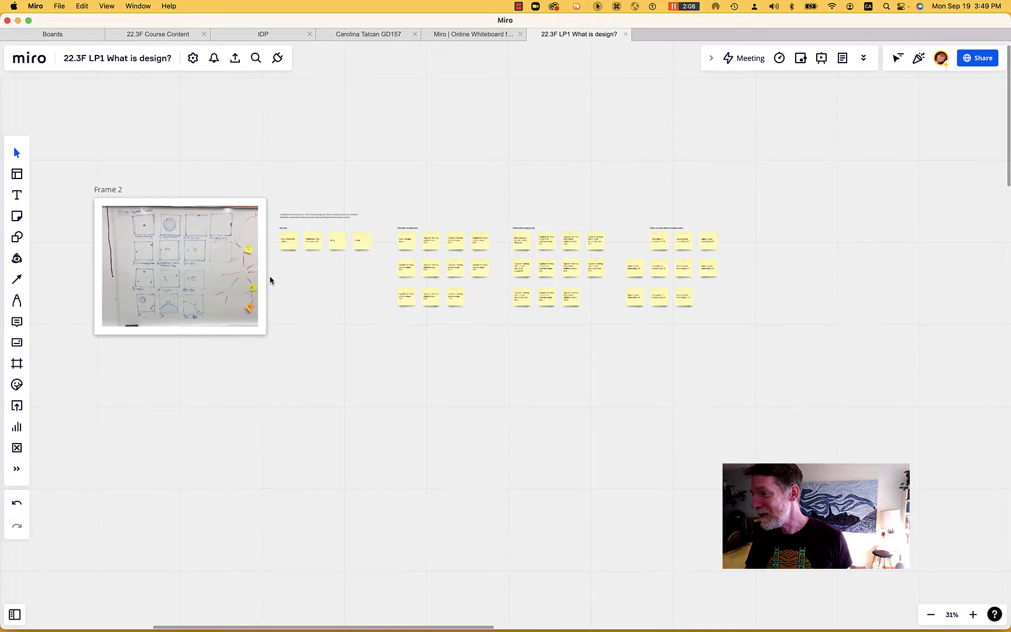
{"action": "scroll", "coordinate": [270, 280], "scroll_direction": "up", "scroll_amount": 5}
{"action": "scroll", "coordinate": [269, 280], "scroll_direction": "down", "scroll_amount": 3}
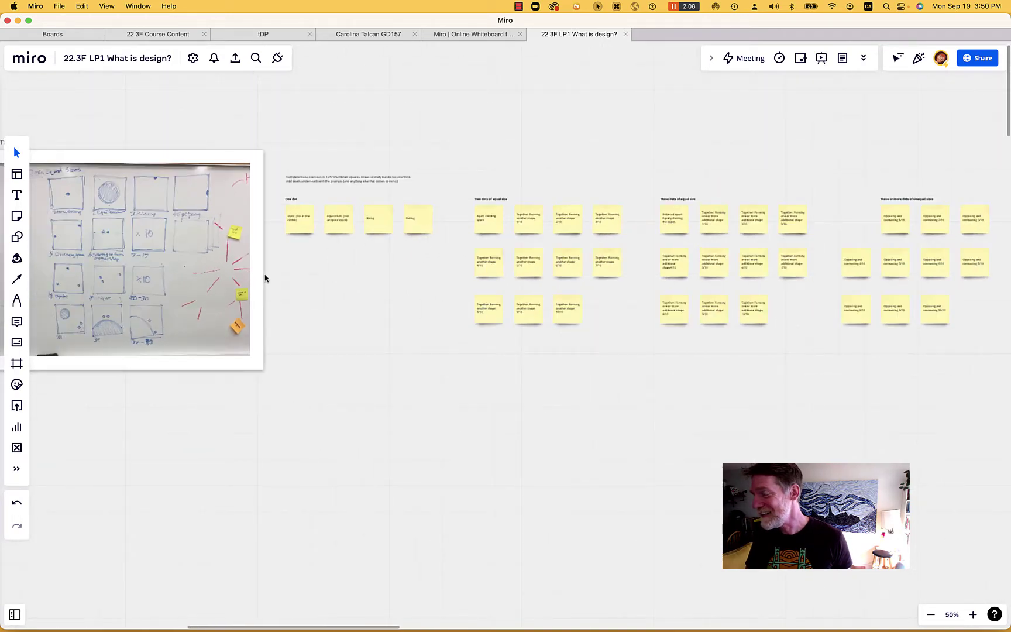
{"action": "scroll", "coordinate": [265, 279], "scroll_direction": "down", "scroll_amount": 4}
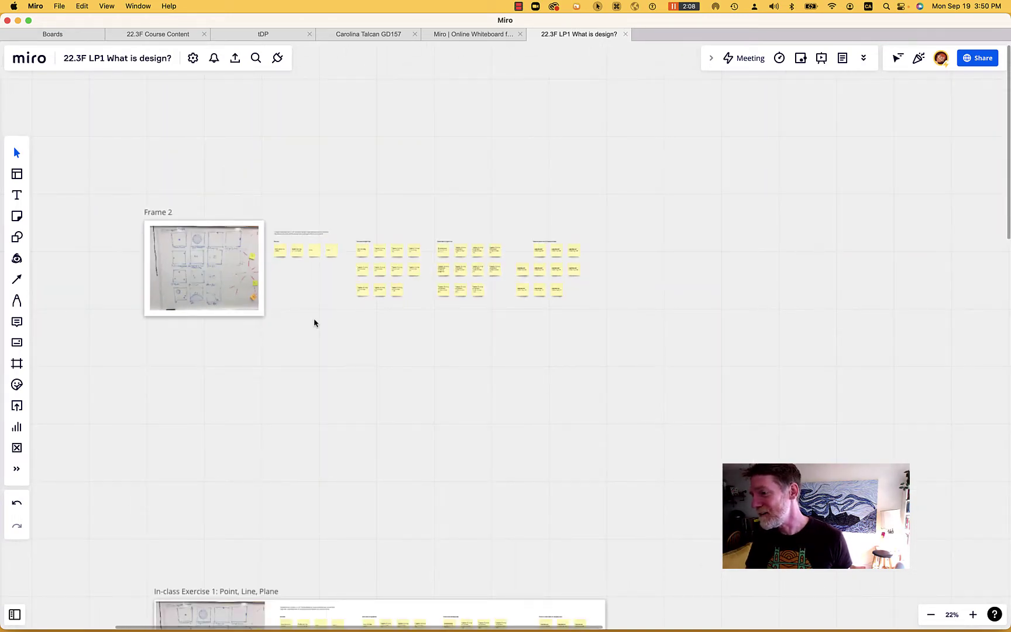
{"action": "scroll", "coordinate": [314, 323], "scroll_direction": "up", "scroll_amount": 3}
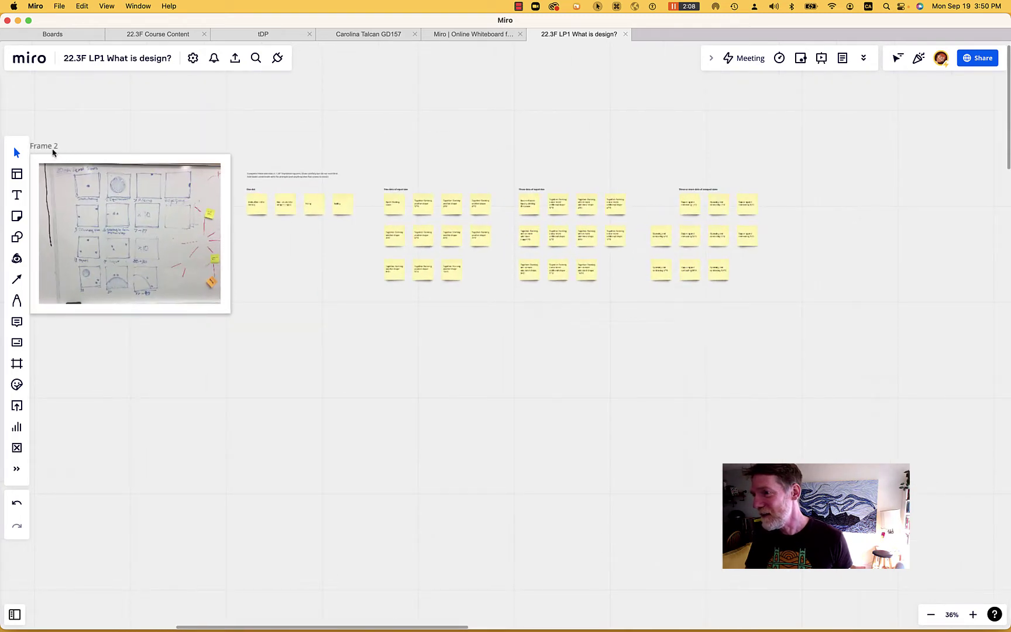
{"action": "left_click", "coordinate": [47, 146]}
{"action": "left_click", "coordinate": [46, 145]}
{"action": "type", "text": "In"}
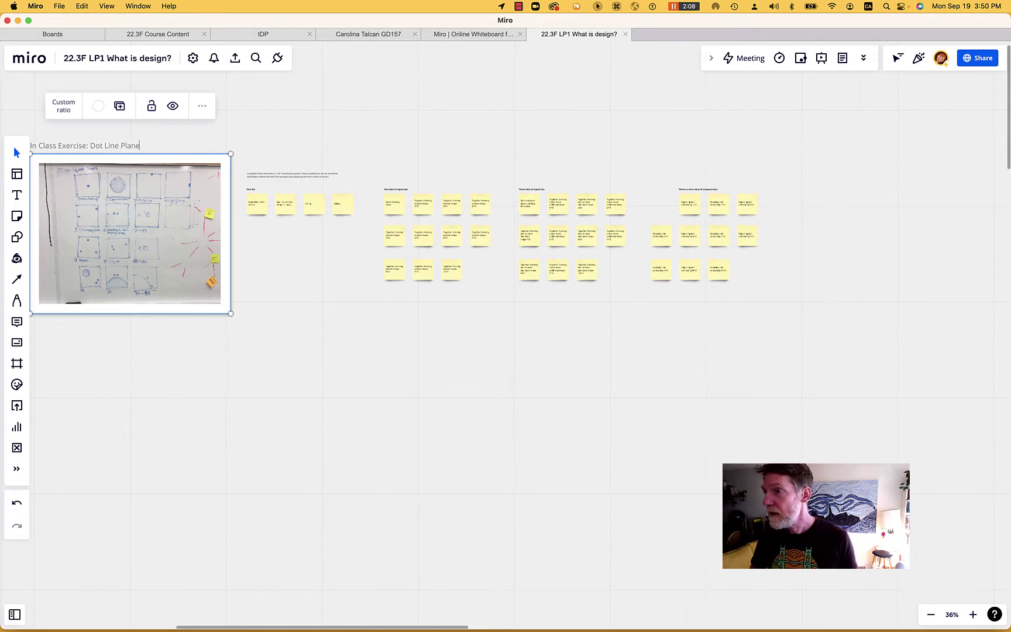
{"action": "left_click", "coordinate": [264, 287]}
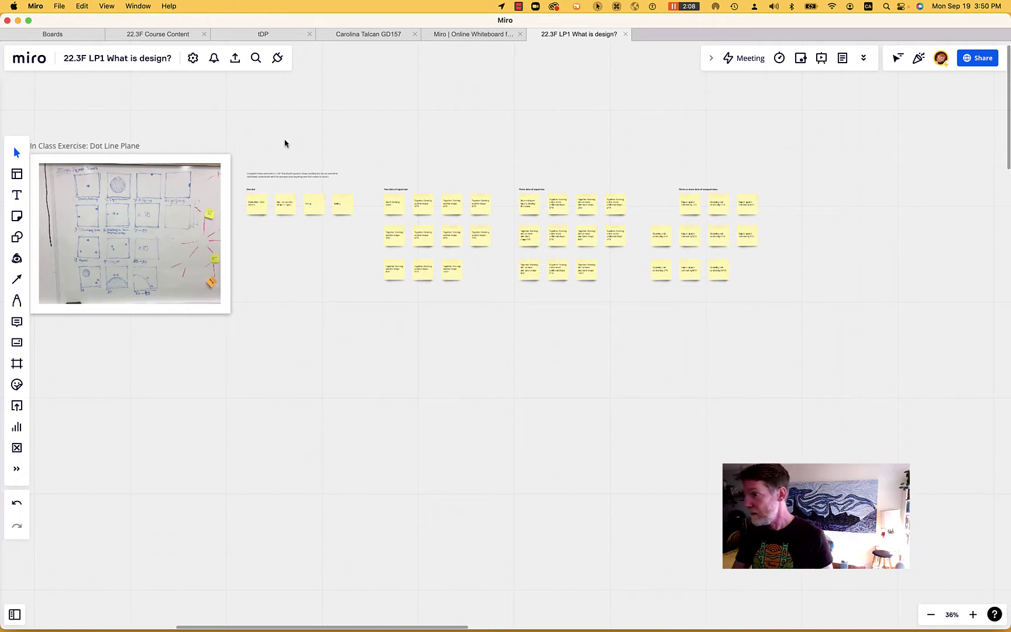
{"action": "left_click", "coordinate": [137, 199]}
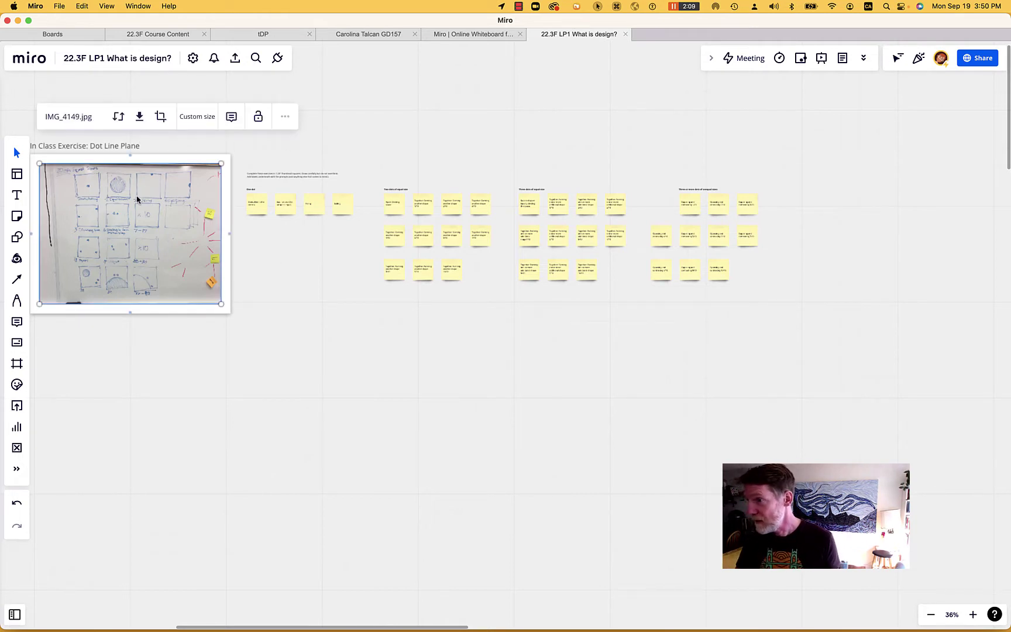
{"action": "left_click", "coordinate": [285, 117]}
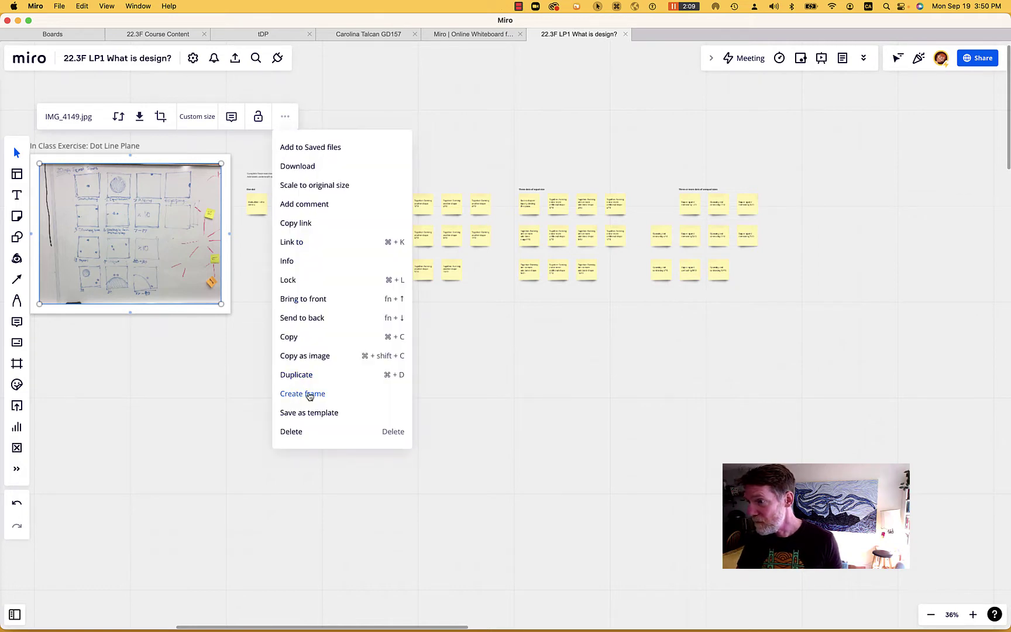
{"action": "left_click", "coordinate": [134, 362]}
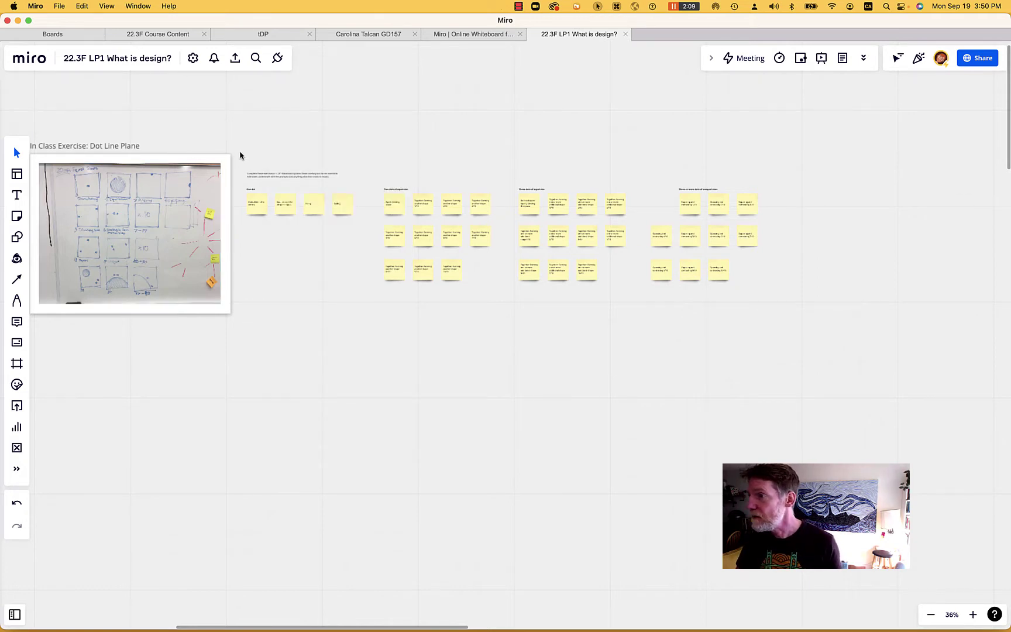
{"action": "left_click_drag", "start_coordinate": [239, 155], "coordinate": [799, 360]}
Narrow the whiteboard photo's frame slightly by moving its right edge inward, and deselect the frame
{"action": "left_click", "coordinate": [214, 161]}
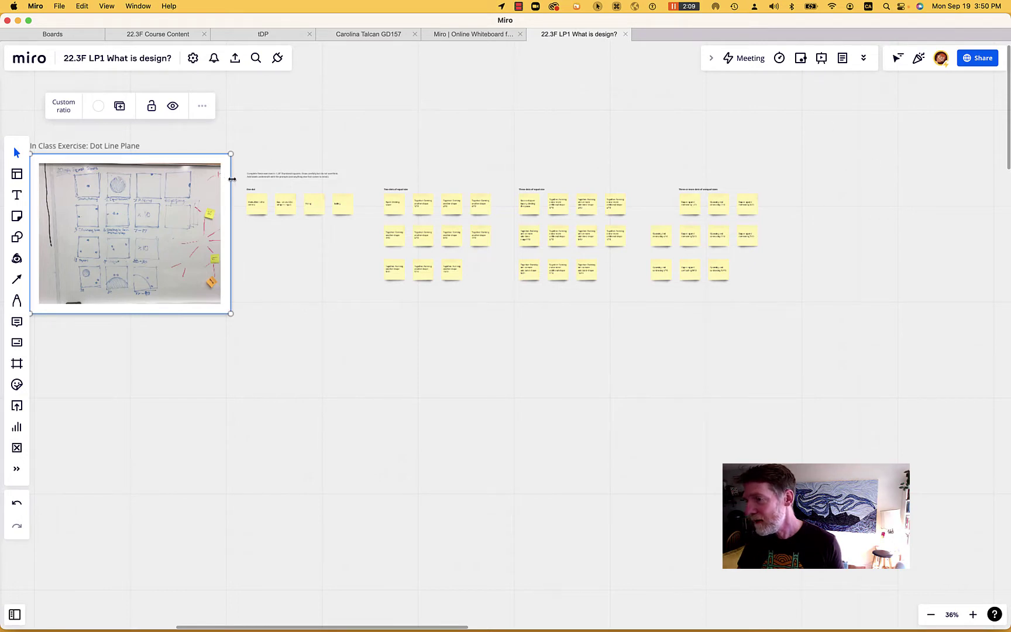
{"action": "left_click_drag", "start_coordinate": [233, 179], "coordinate": [228, 204]}
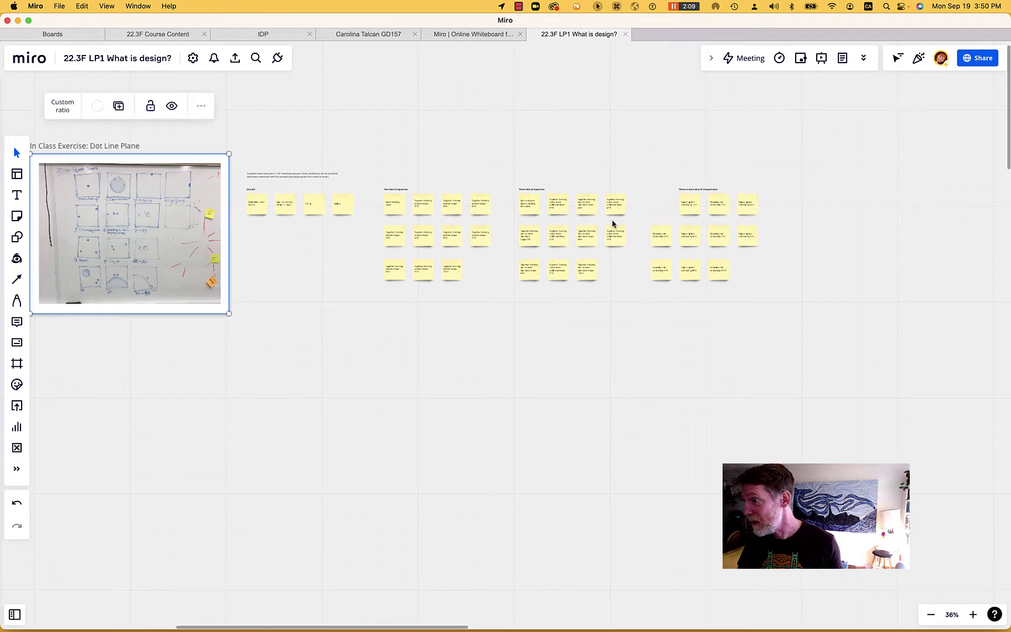
{"action": "left_click", "coordinate": [790, 174]}
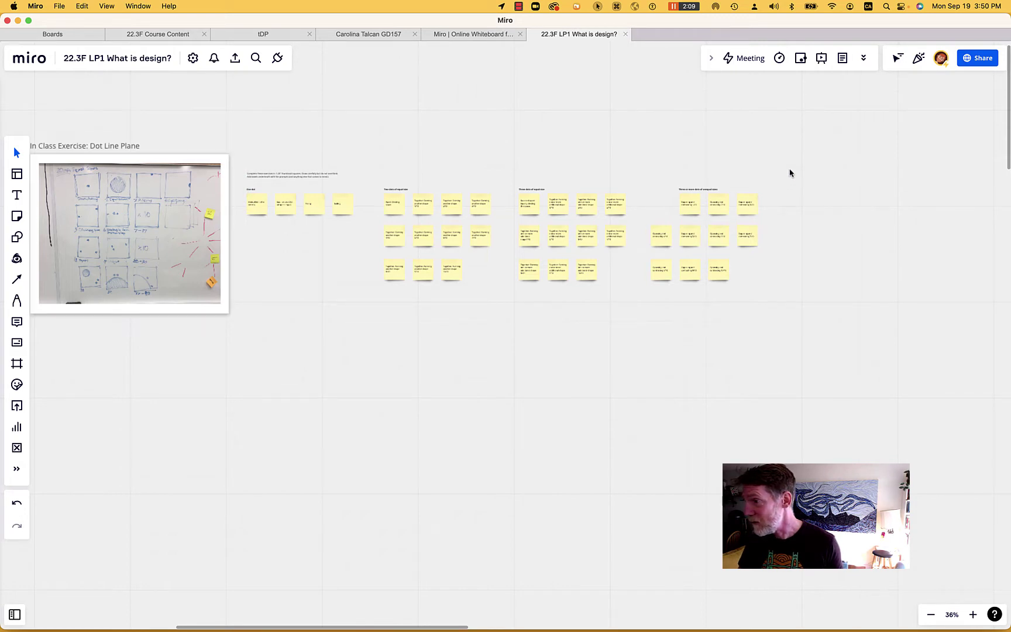
Create one frame around all the sticky notes, their headings and the instruction text beside the photo
{"action": "left_click_drag", "start_coordinate": [791, 164], "coordinate": [231, 314]}
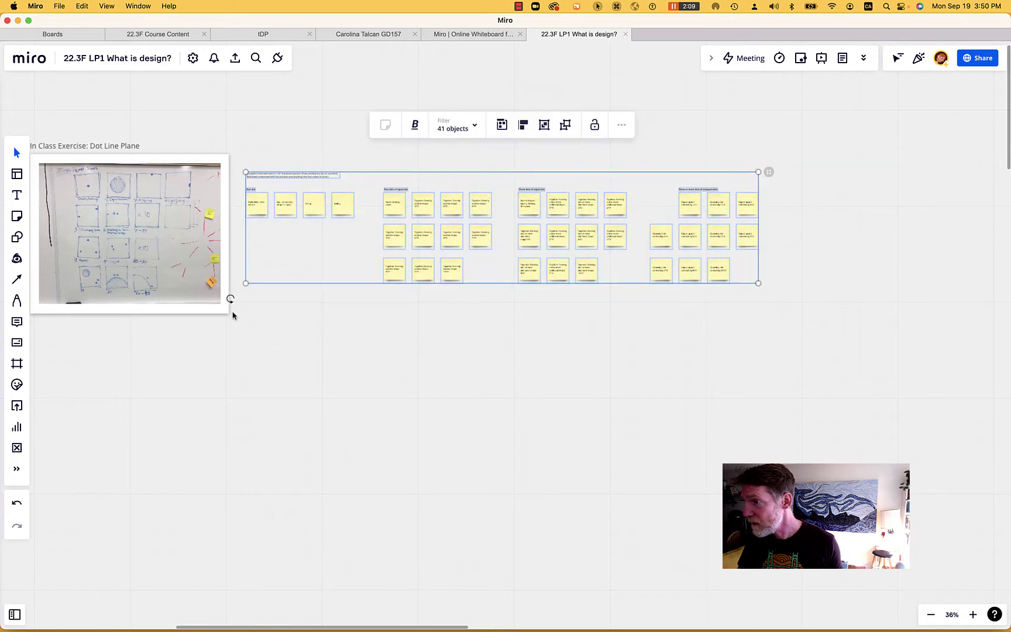
{"action": "left_click", "coordinate": [621, 125]}
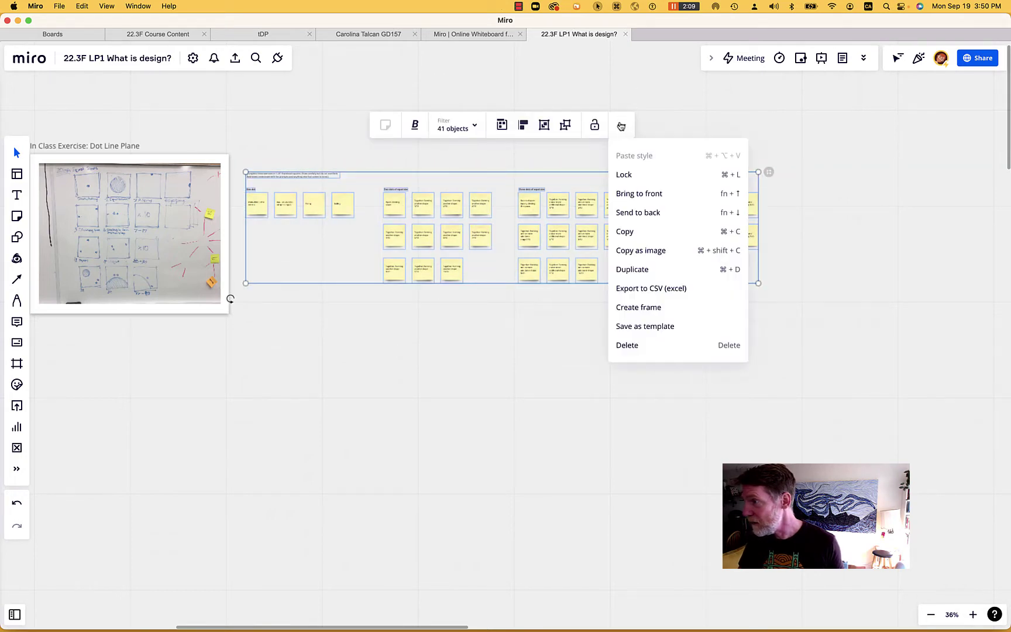
{"action": "left_click", "coordinate": [638, 308]}
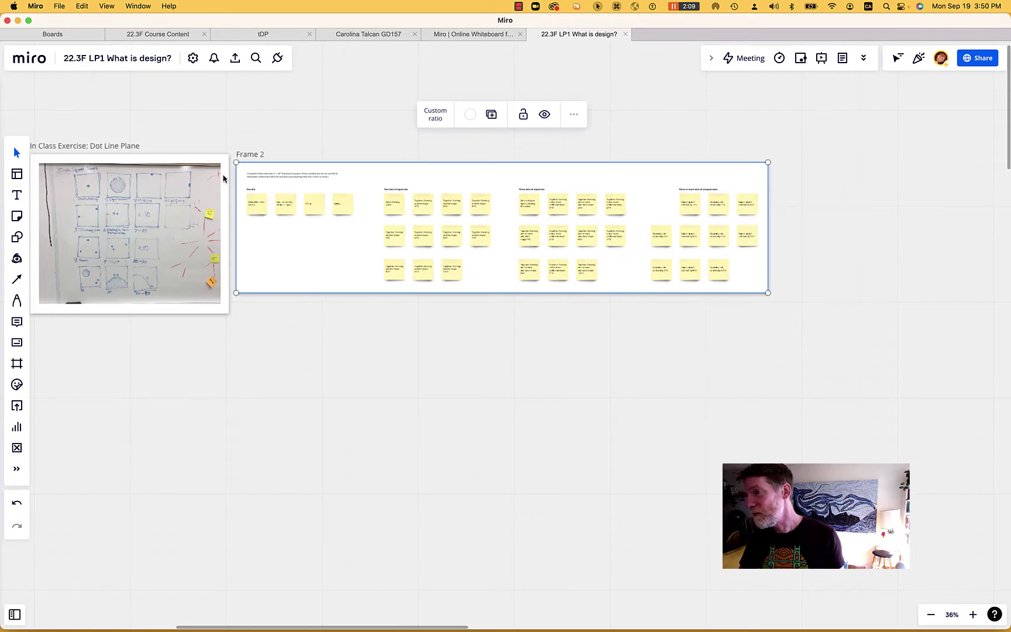
Rename the frame around the sticky notes as "Transcribed Notes", correcting the spelling of the first word
{"action": "scroll", "coordinate": [311, 187], "scroll_direction": "up", "scroll_amount": 5}
{"action": "scroll", "coordinate": [312, 187], "scroll_direction": "down", "scroll_amount": 5}
{"action": "left_click", "coordinate": [311, 185]}
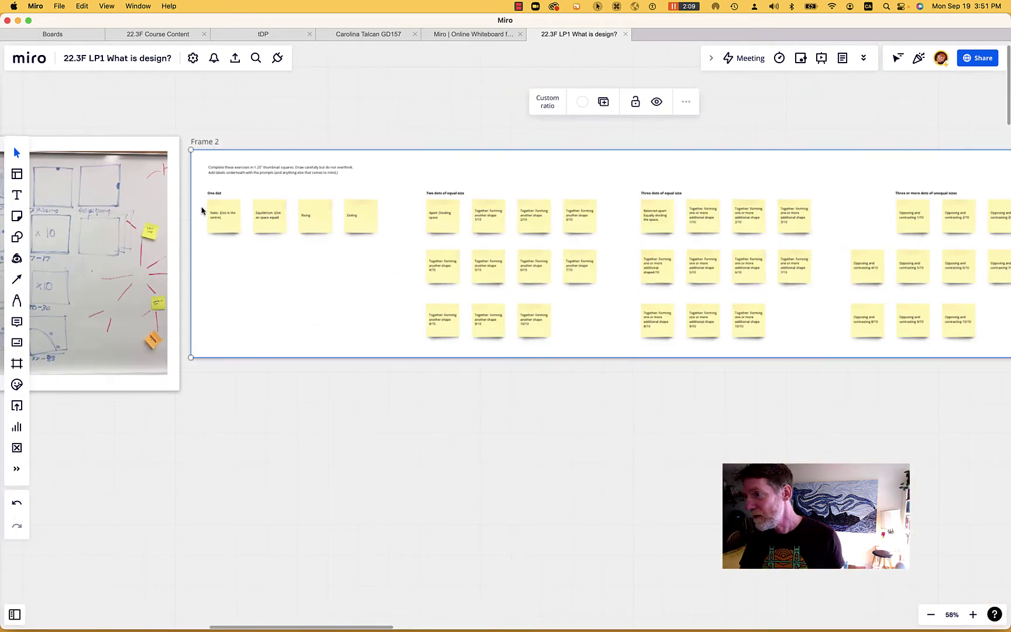
{"action": "double_click", "coordinate": [214, 141]}
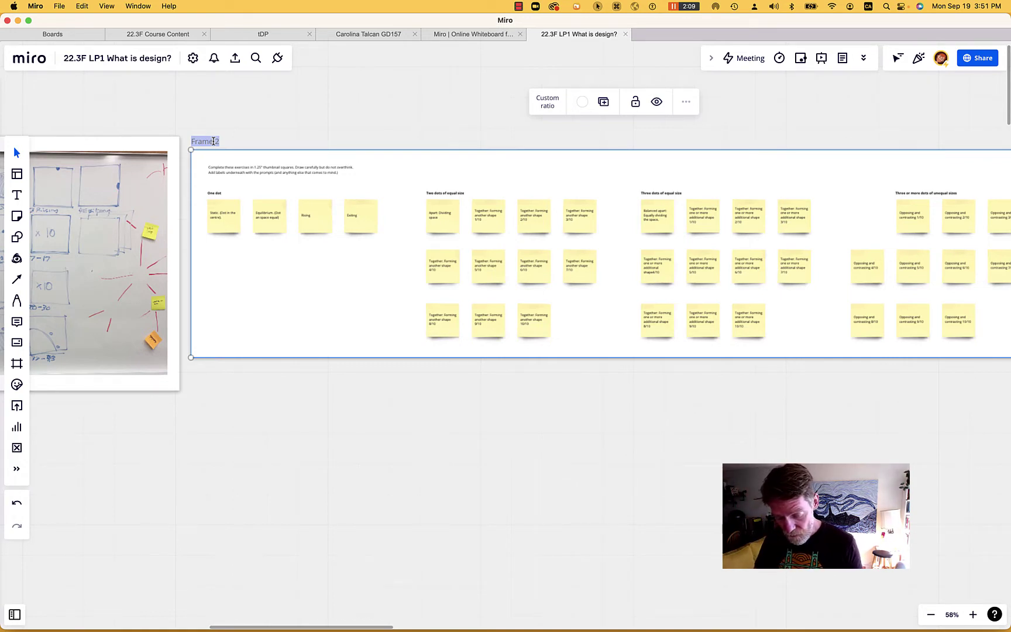
{"action": "type", "text": "Tra"}
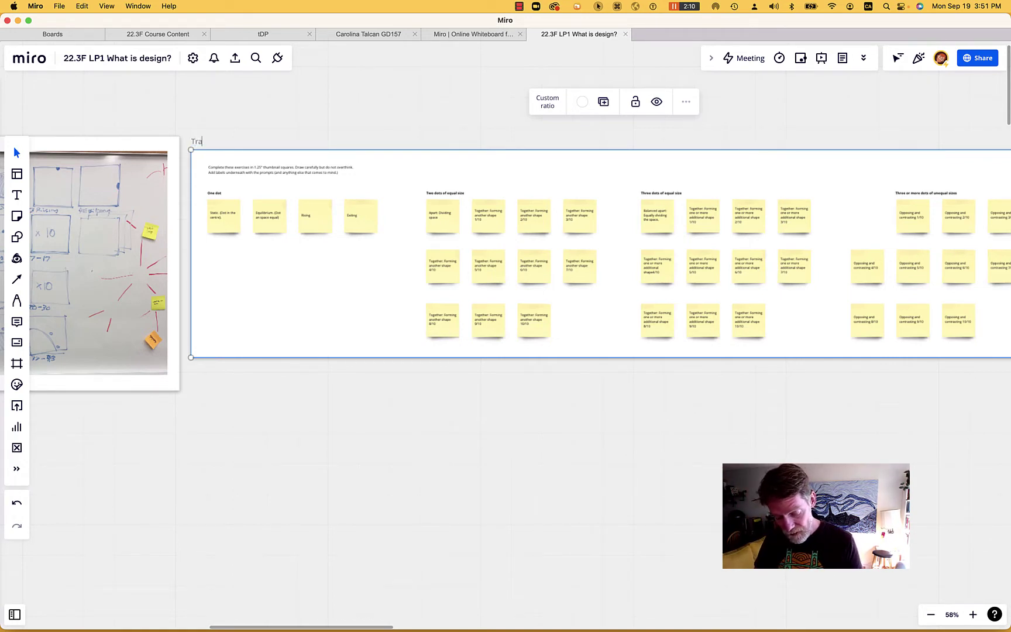
{"action": "type", "text": "snscrib"}
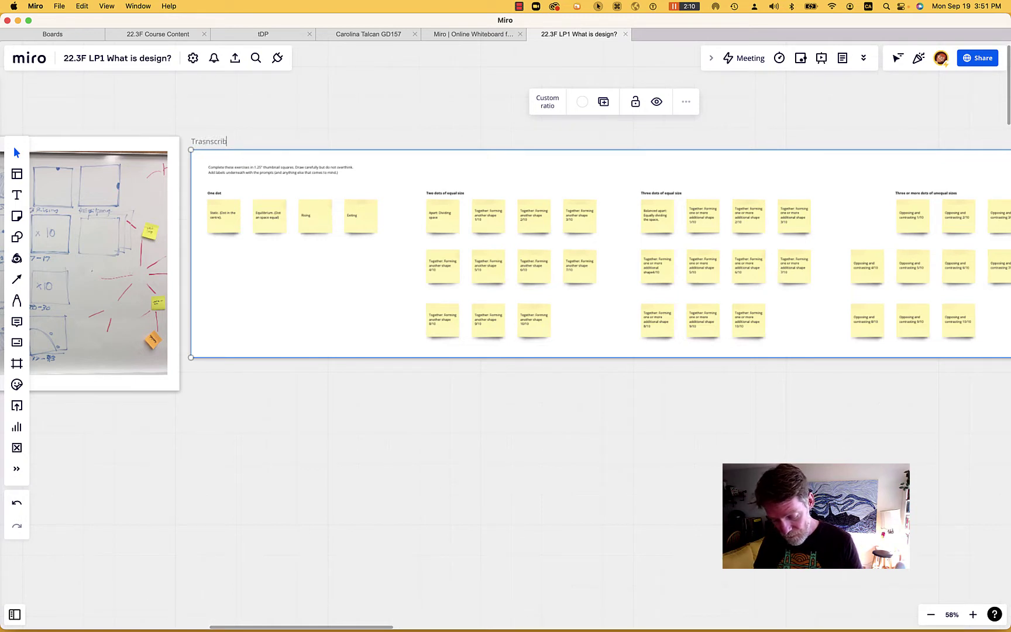
{"action": "type", "text": "ed Notes"}
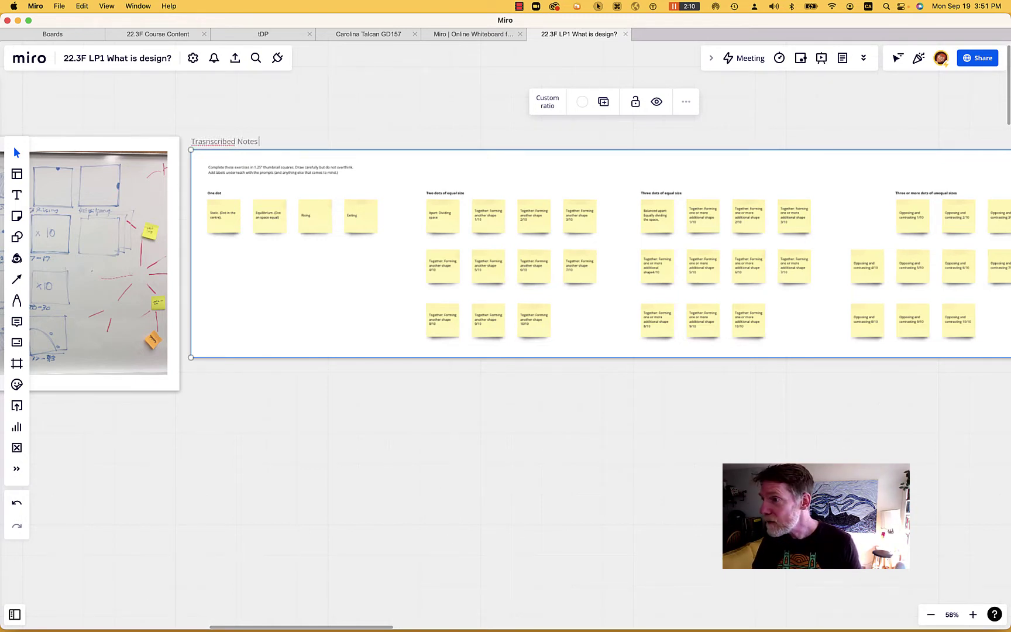
{"action": "right_click", "coordinate": [202, 142]}
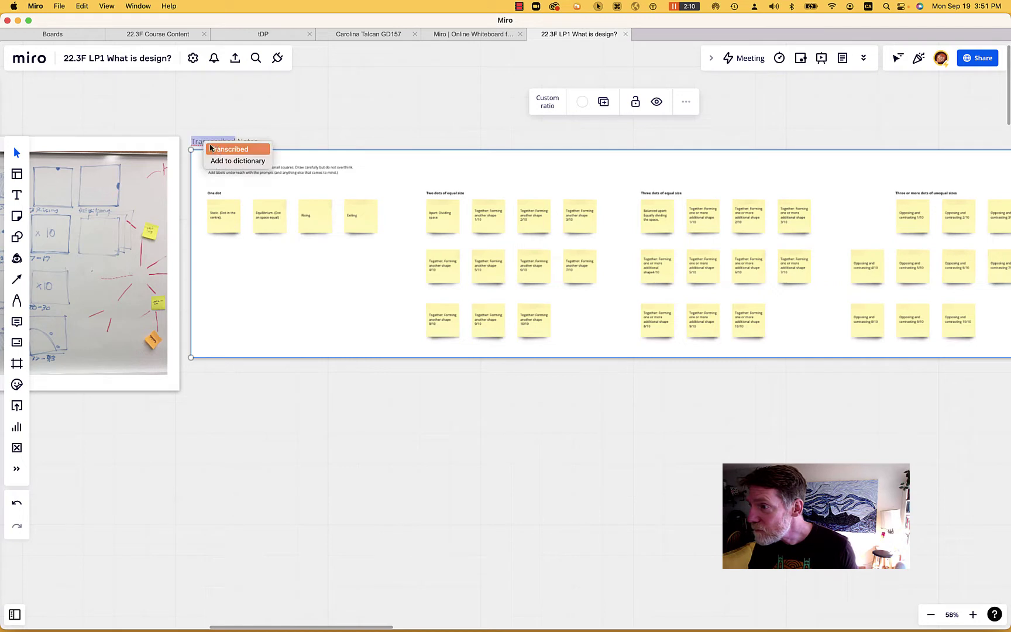
{"action": "left_click", "coordinate": [223, 149]}
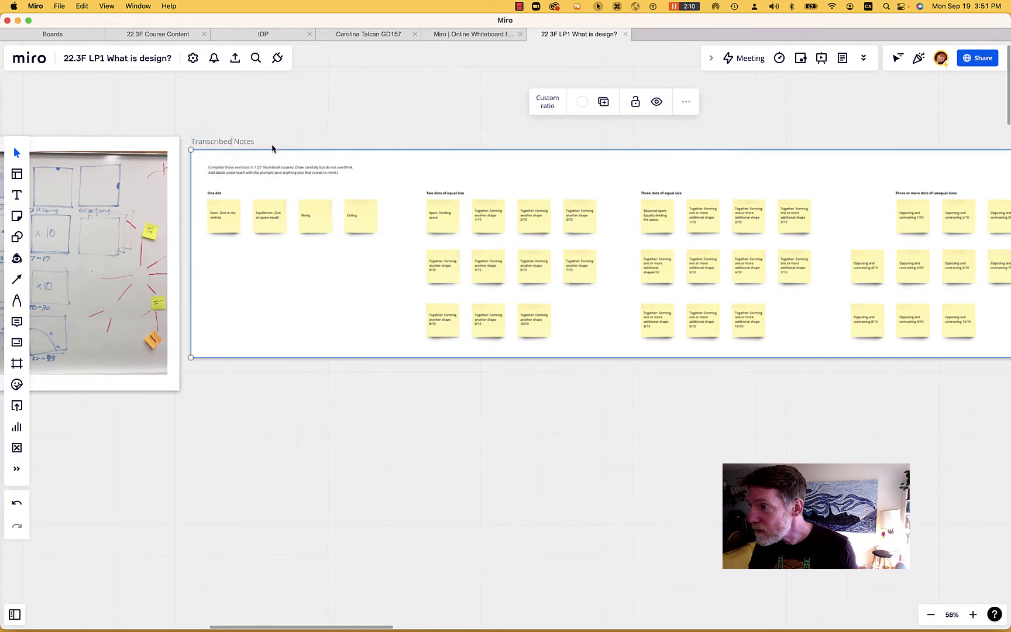
Add the prefix "Exercise 1:" in front of "Transcribed Notes" in the sticky notes frame's name
{"action": "left_click", "coordinate": [192, 141]}
{"action": "type", "text": "E"}
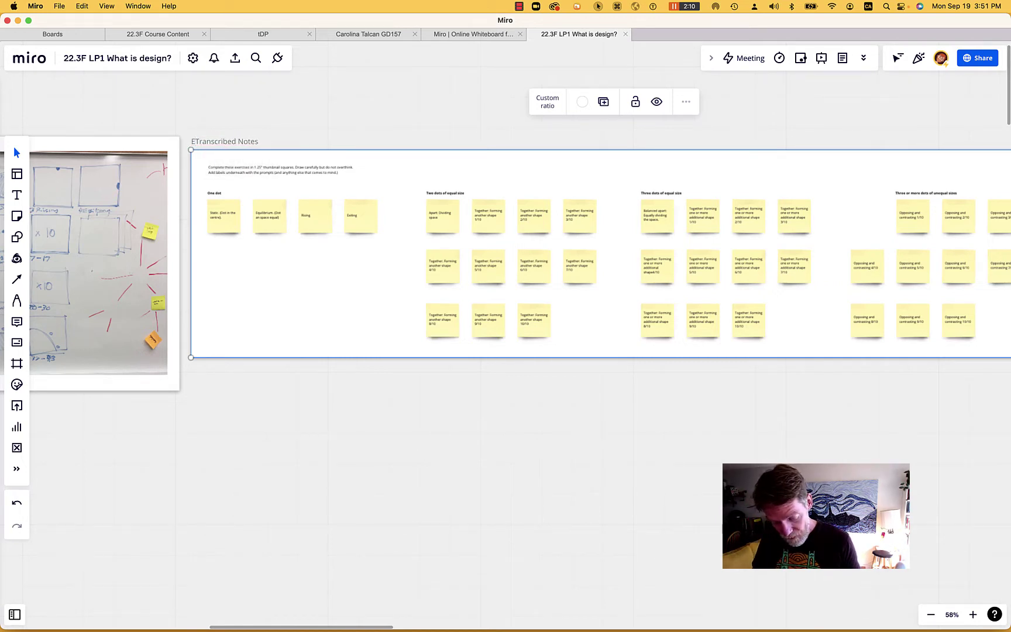
{"action": "type", "text": "xecise"}
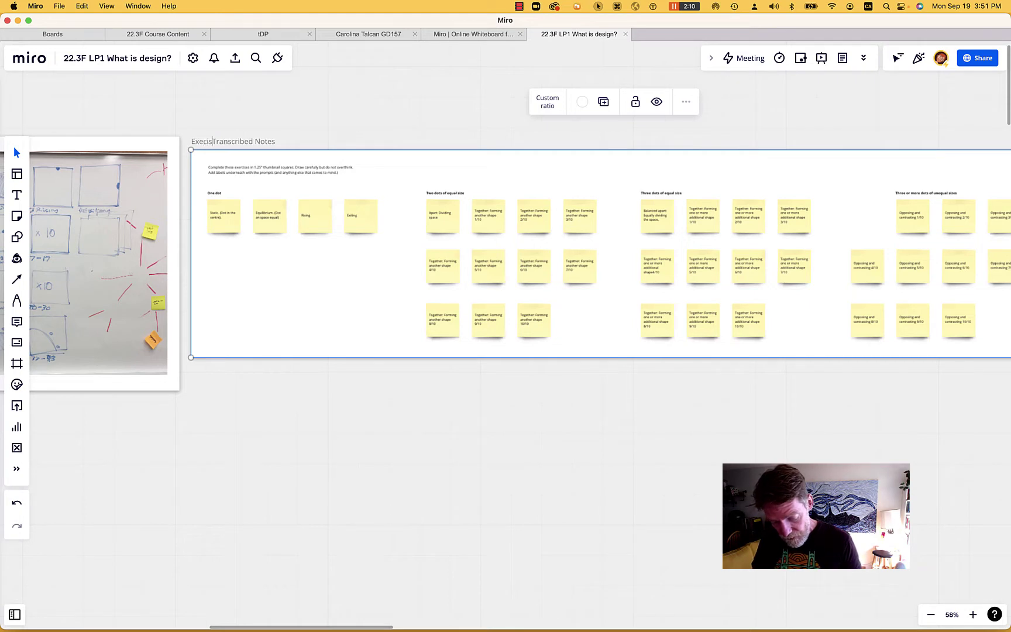
{"action": "type", "text": " 1"}
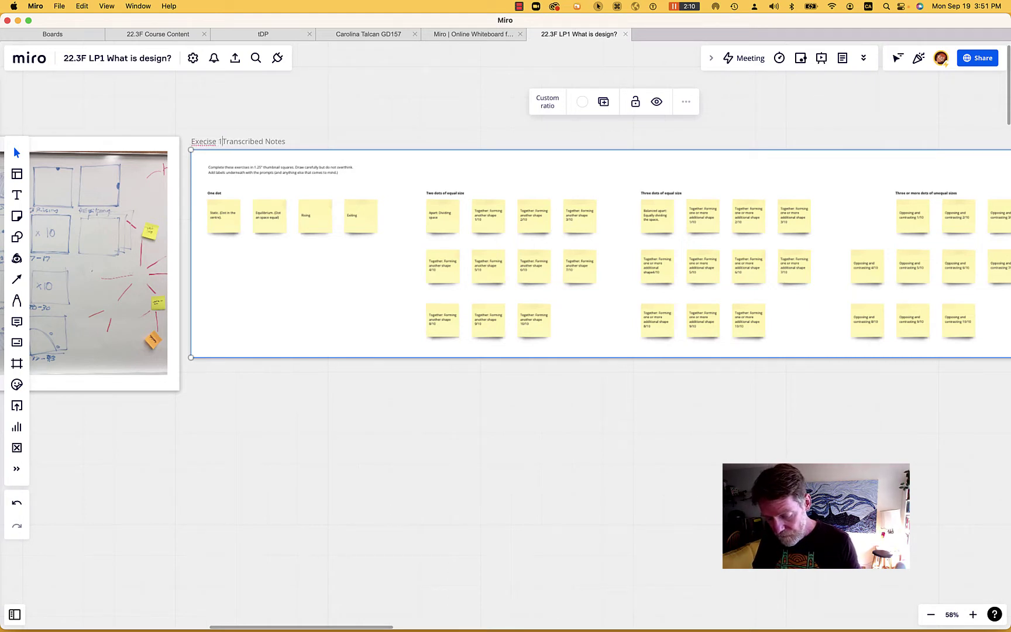
{"action": "type", "text": ":"}
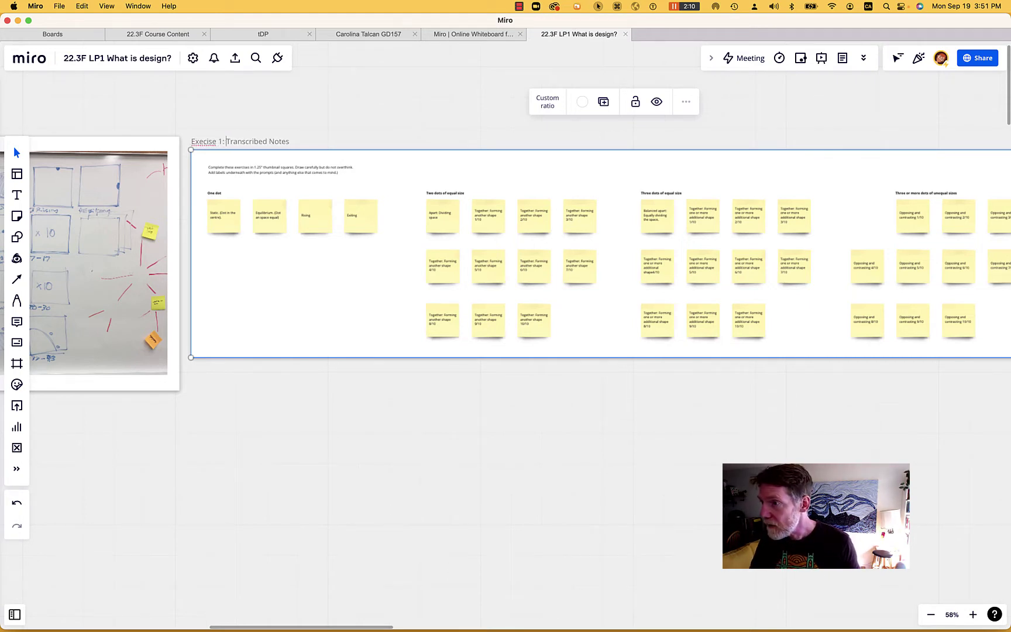
{"action": "left_click", "coordinate": [203, 141]}
{"action": "type", "text": "r"}
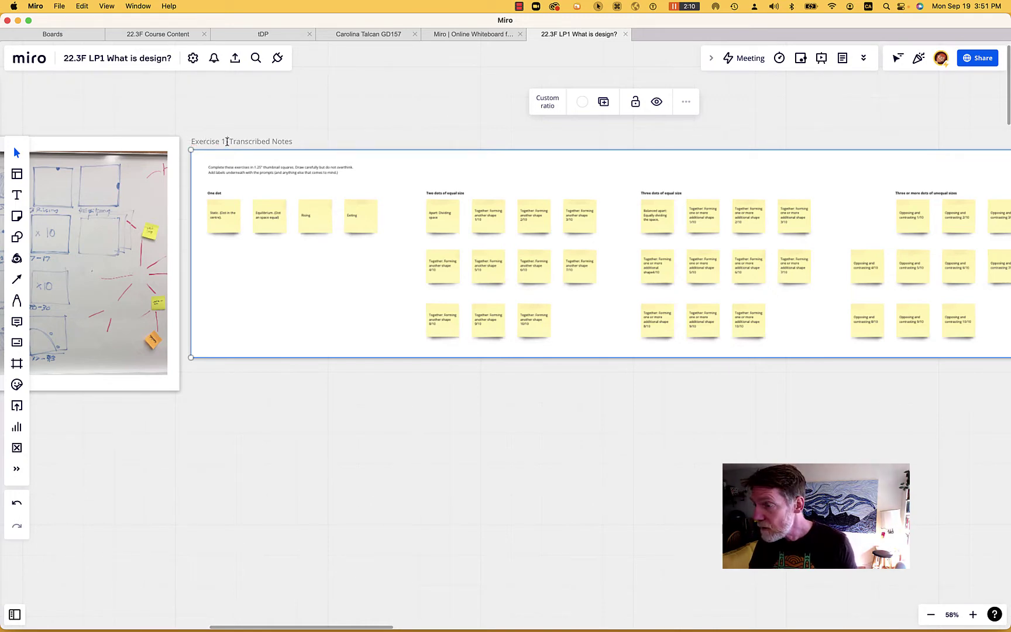
Change the sticky notes frame's name to "In Class Exercise: Transcribed Notes" and deselect the frame
{"action": "scroll", "coordinate": [227, 141], "scroll_direction": "down", "scroll_amount": 5}
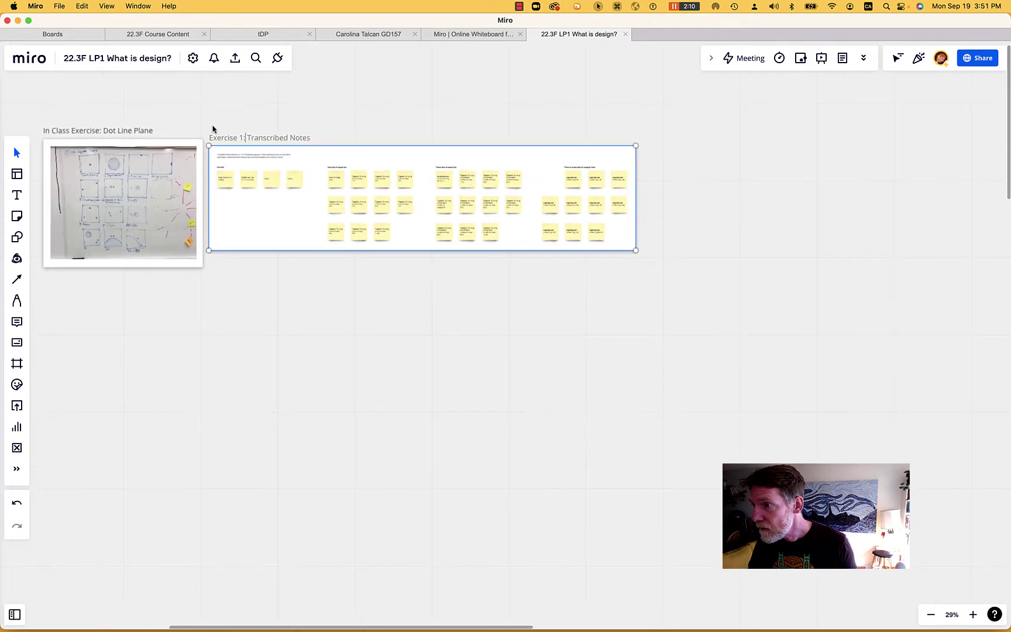
{"action": "scroll", "coordinate": [228, 136], "scroll_direction": "up", "scroll_amount": 5}
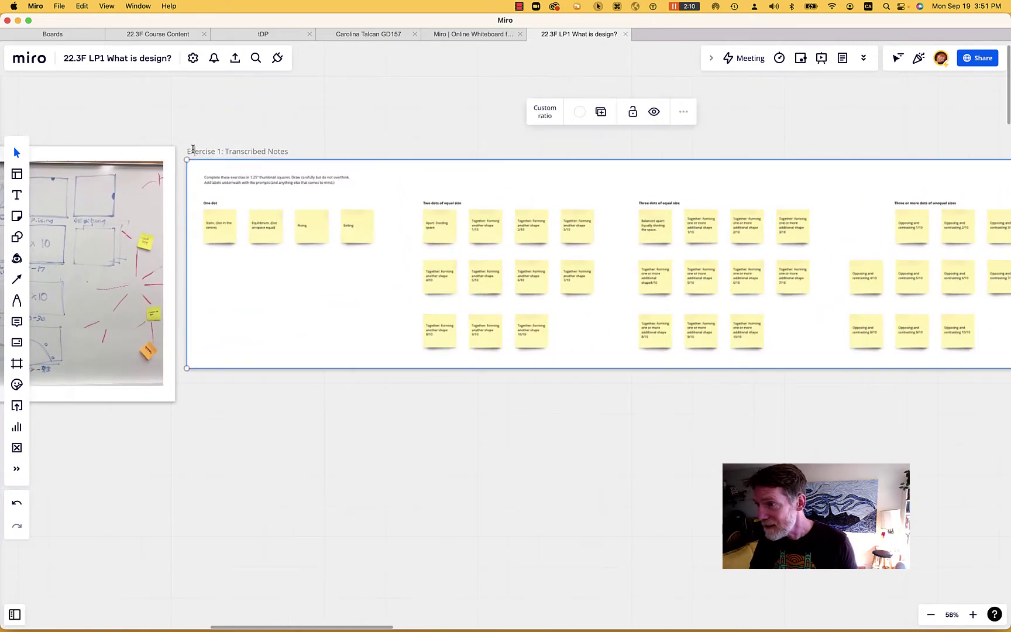
{"action": "type", "text": "In clas"}
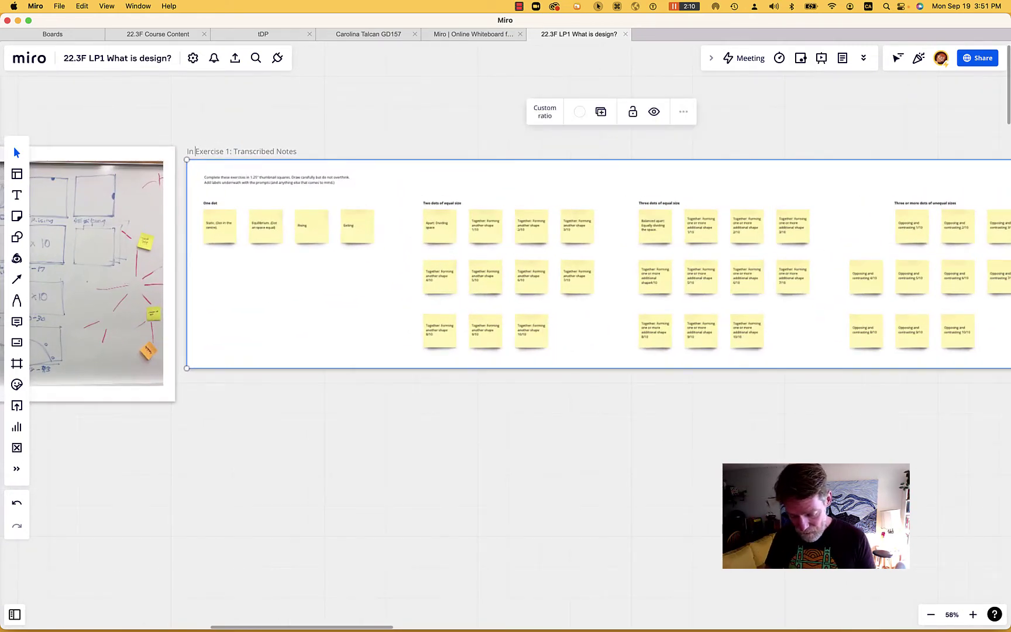
{"action": "type", "text": "s "}
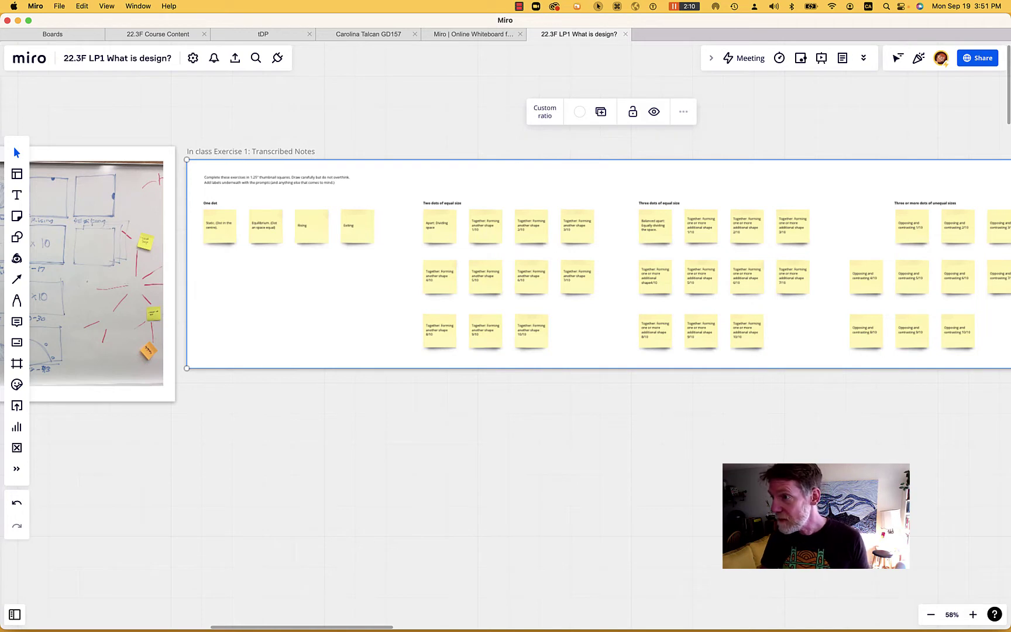
{"action": "type", "text": "C"}
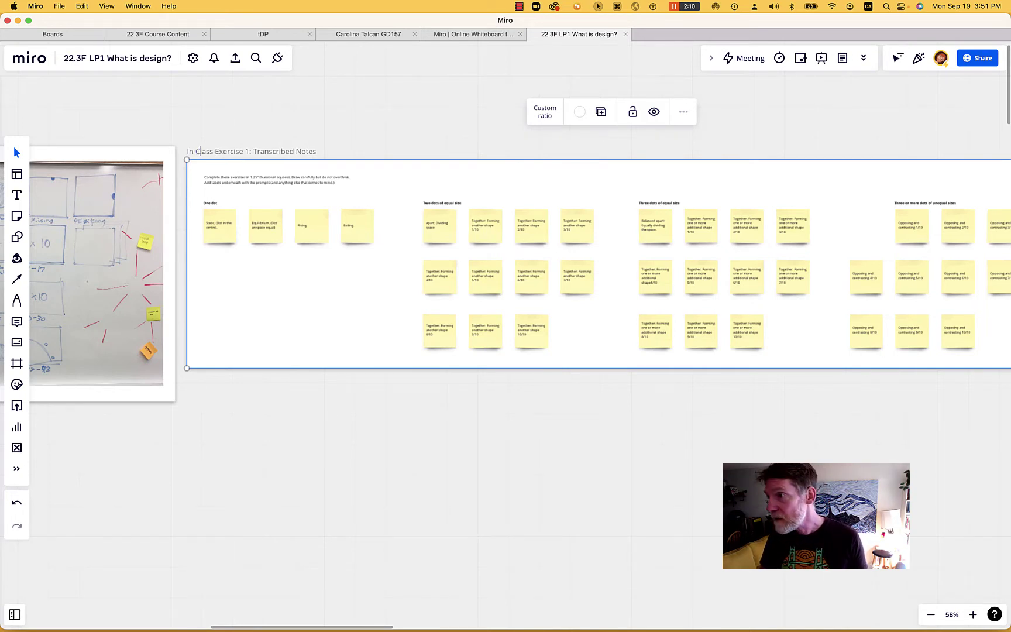
{"action": "key", "text": "BackSpace"}
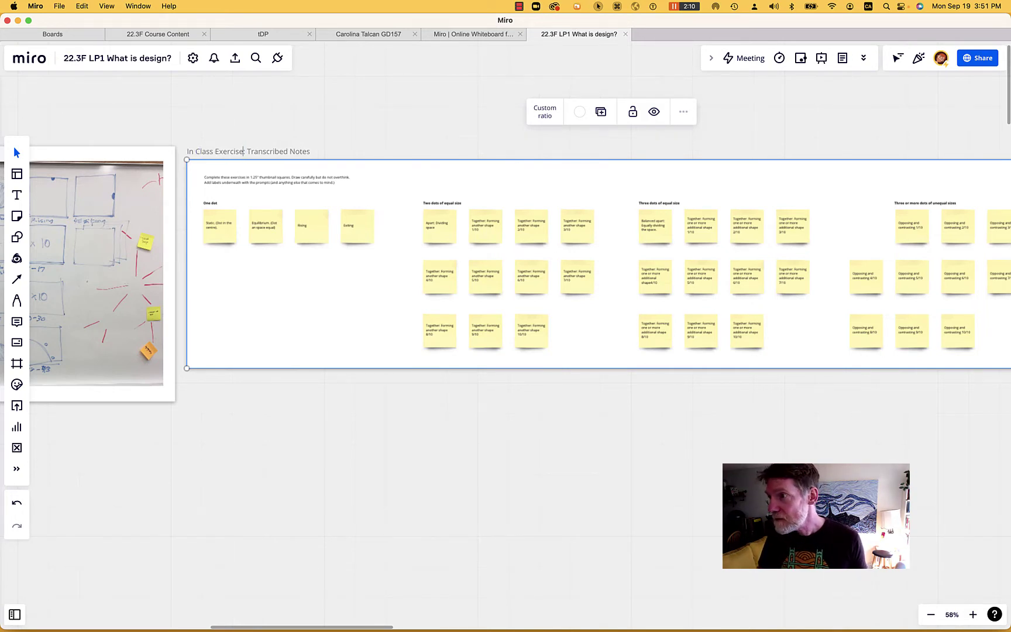
{"action": "left_click", "coordinate": [408, 138]}
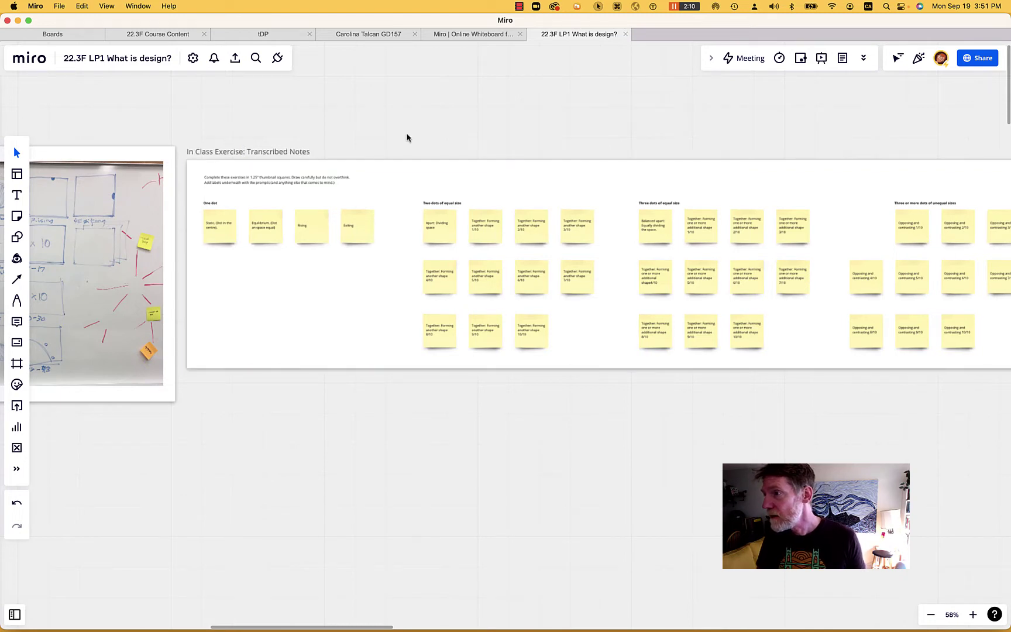
Look through the additional options of the first sticky note under "One dot", and deselect the note
{"action": "left_click_drag", "start_coordinate": [408, 137], "coordinate": [614, 163]}
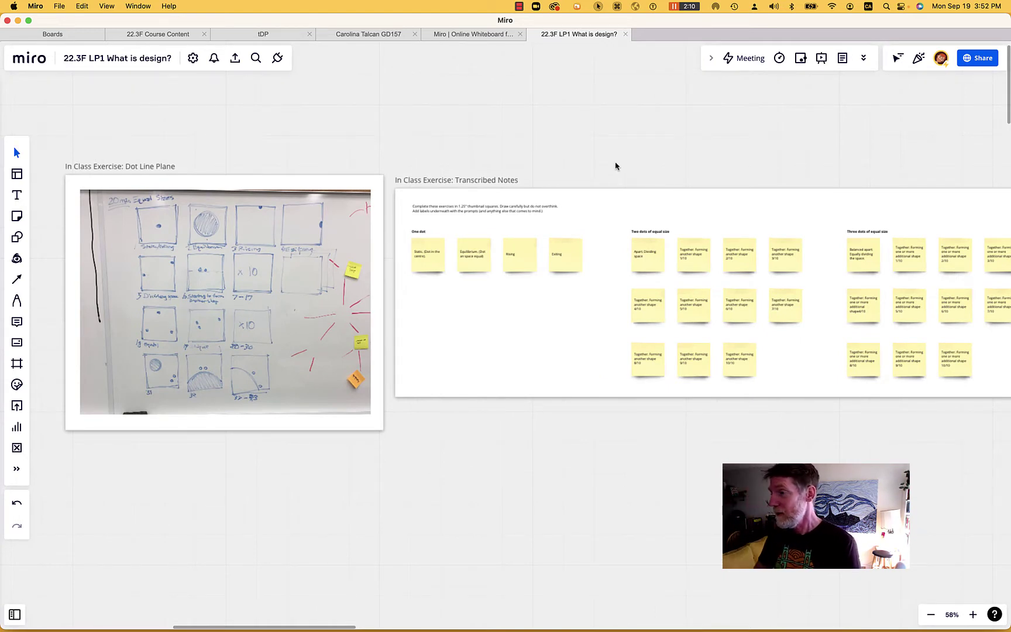
{"action": "left_click", "coordinate": [422, 246]}
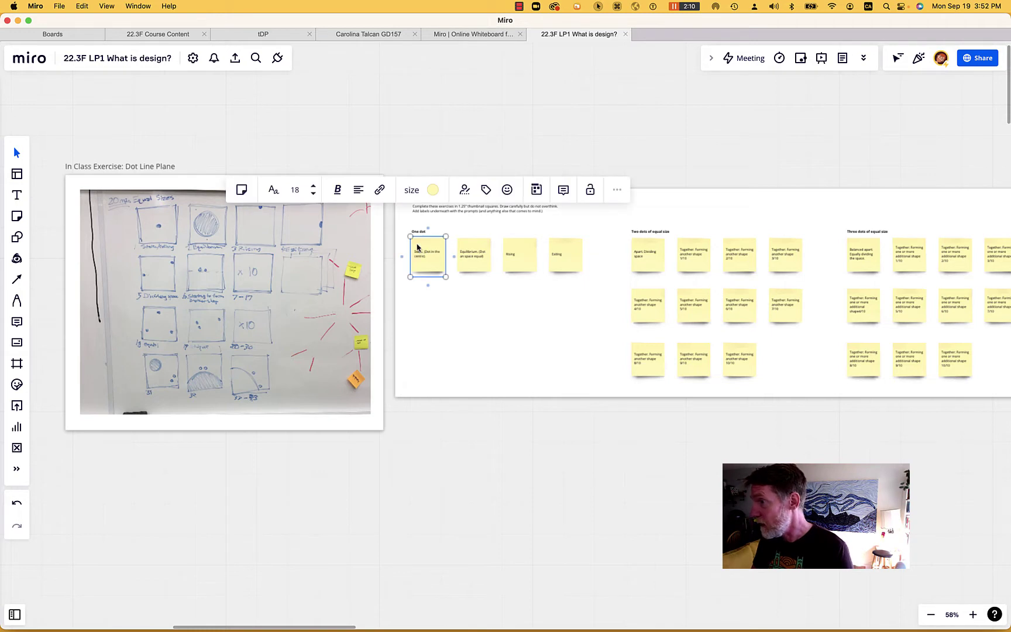
{"action": "left_click", "coordinate": [440, 365]}
{"action": "left_click", "coordinate": [430, 261]}
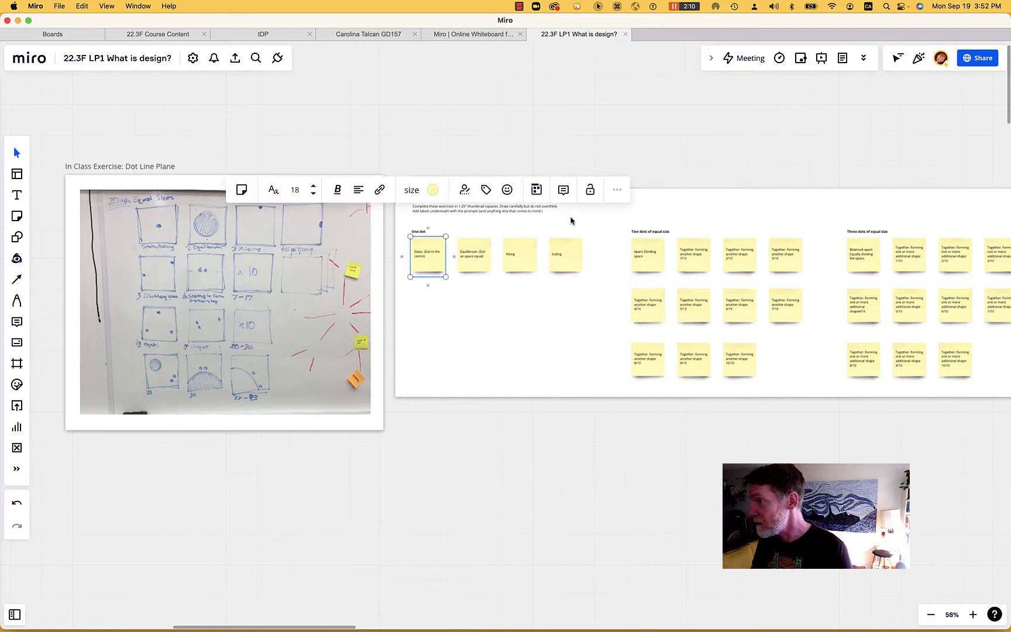
{"action": "left_click", "coordinate": [617, 190]}
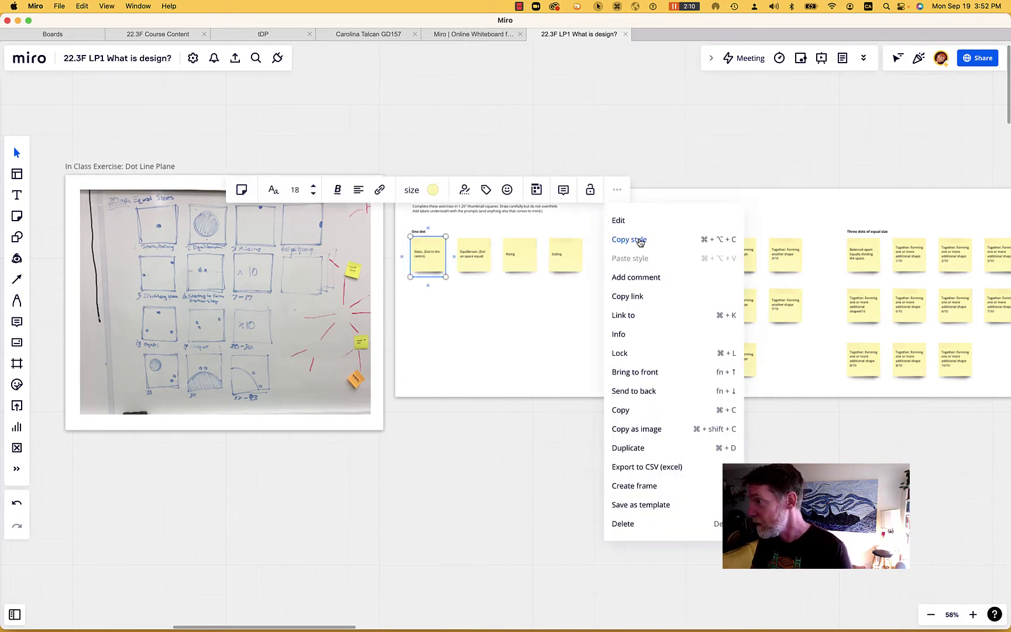
{"action": "left_click", "coordinate": [459, 413]}
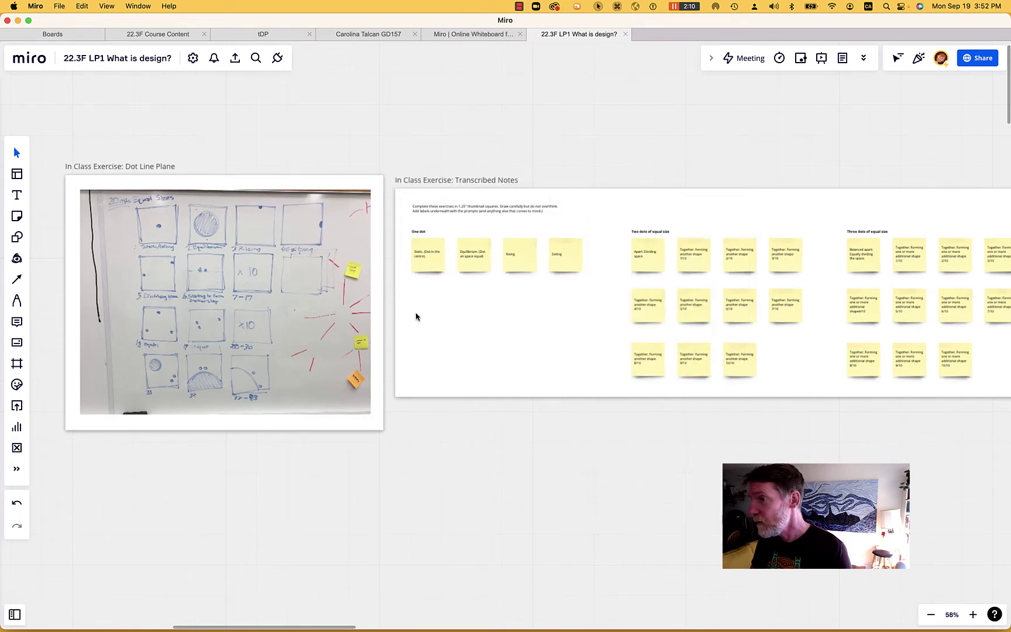
Copy the link to the "In Class Exercise: Dot Line Plane" frame
{"action": "left_click", "coordinate": [119, 170]}
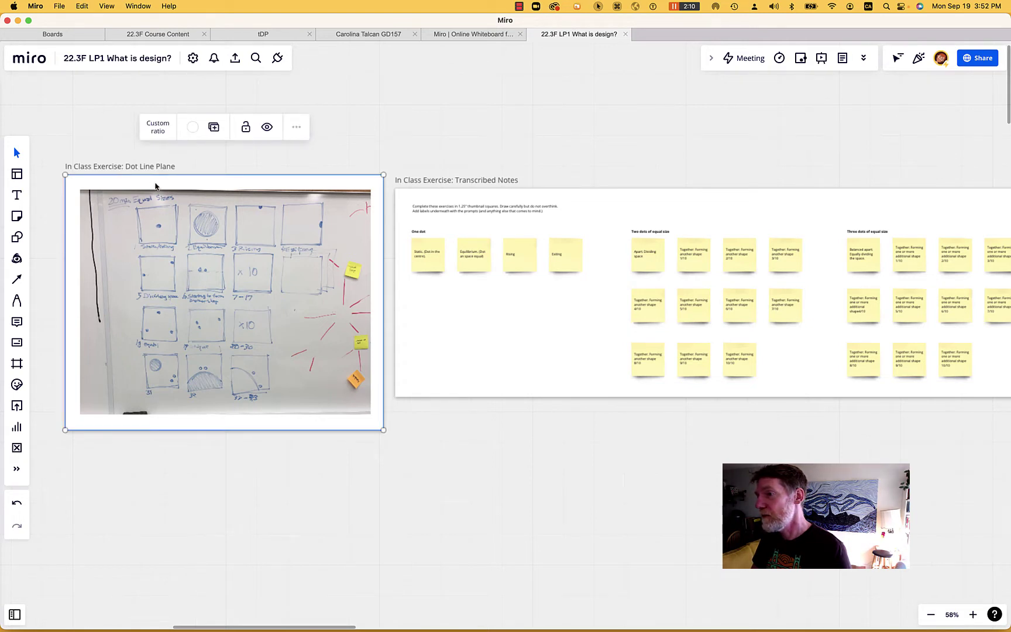
{"action": "left_click", "coordinate": [297, 128]}
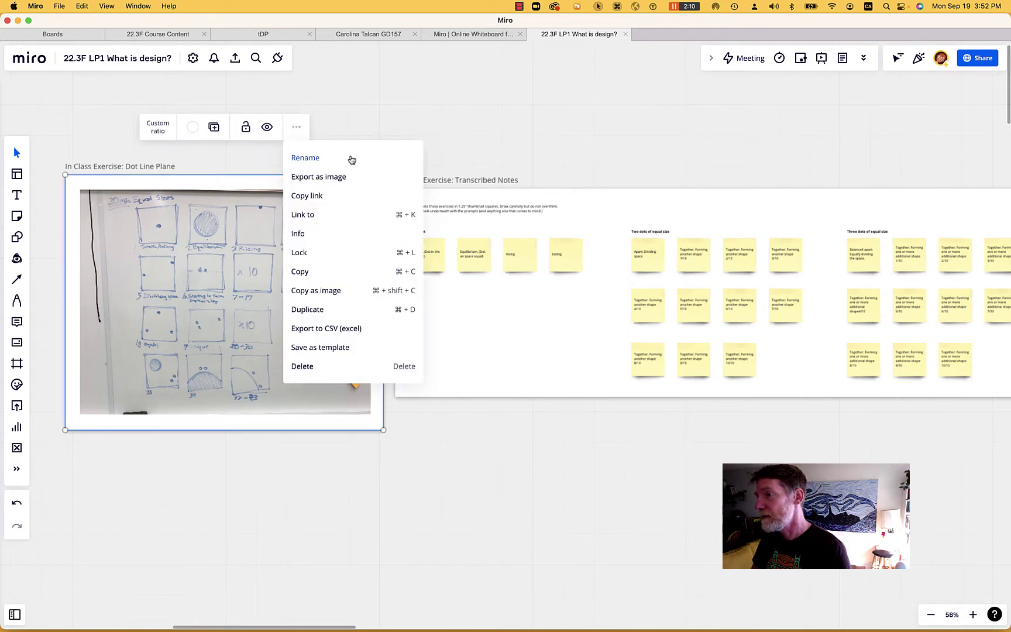
{"action": "left_click", "coordinate": [330, 196]}
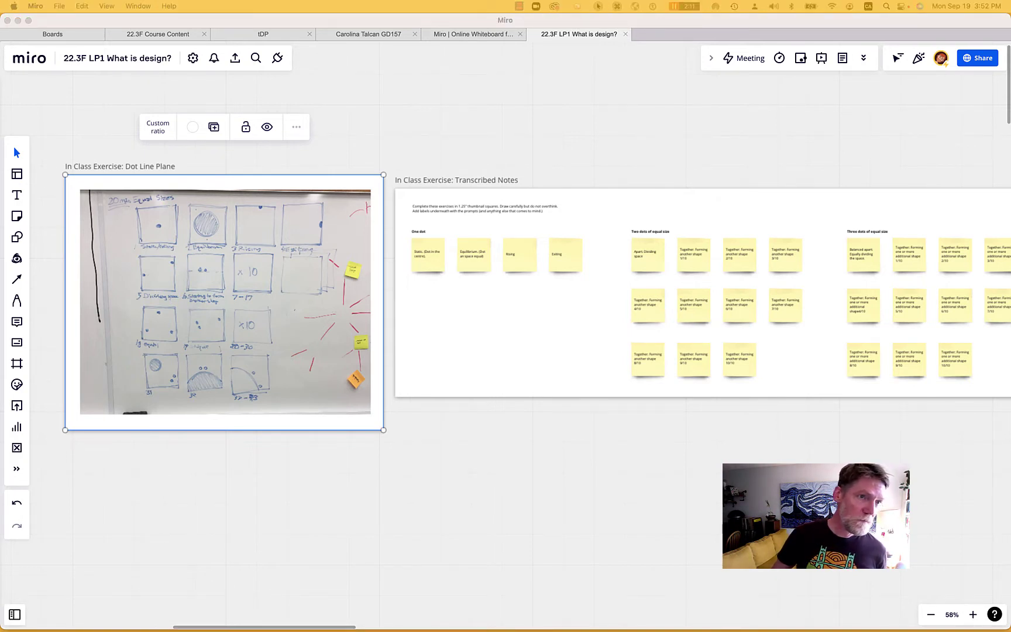
Switch to the course site in Safari and open the P1 Setup assignment in Project 1: Postcard
{"action": "left_click_drag", "start_coordinate": [0, 18], "coordinate": [187, 19]}
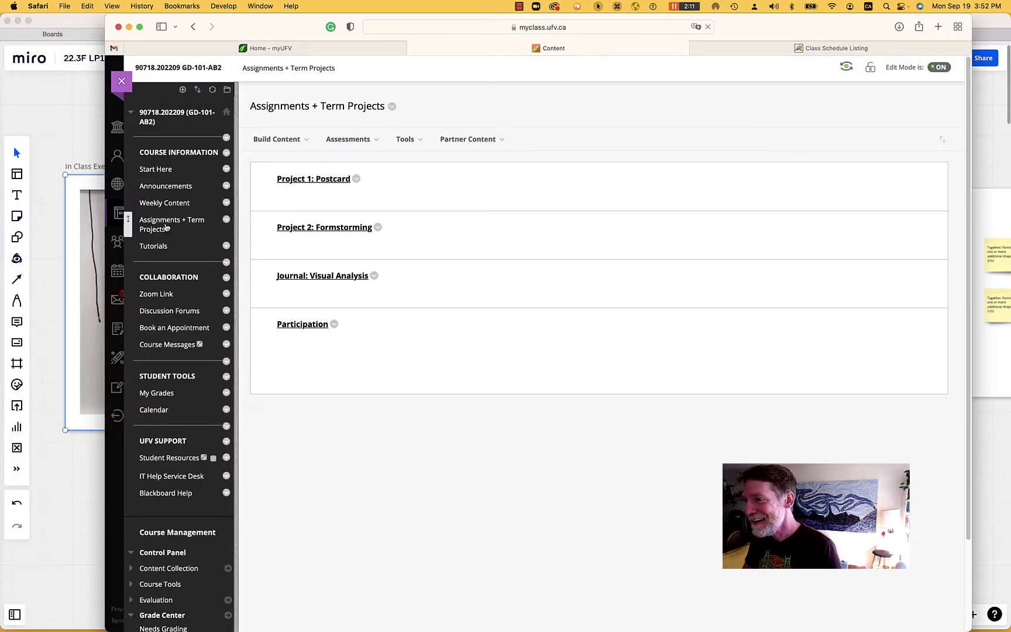
{"action": "left_click", "coordinate": [331, 180]}
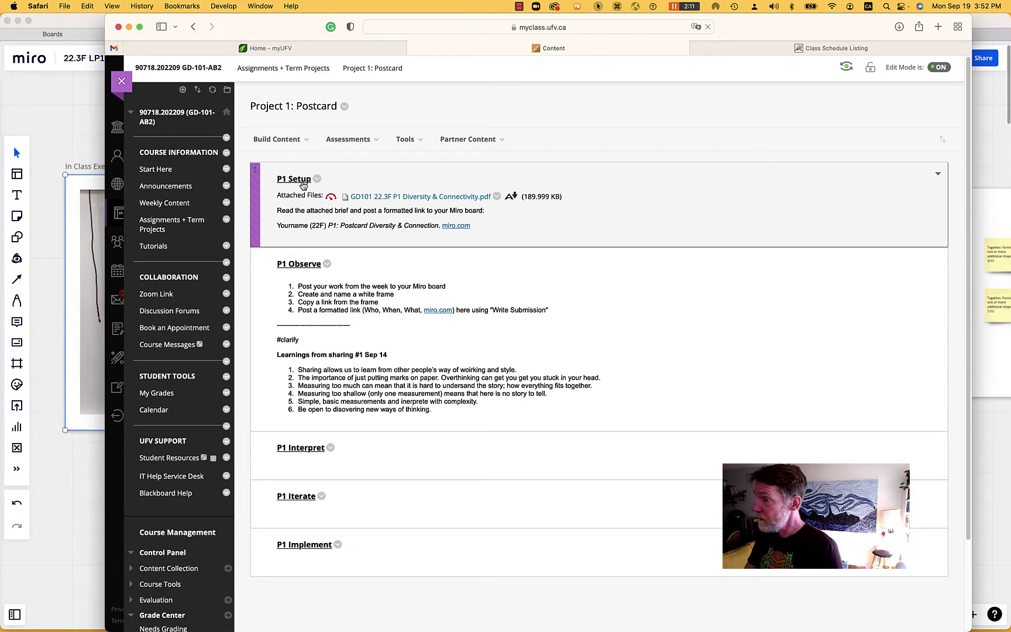
{"action": "left_click", "coordinate": [303, 185]}
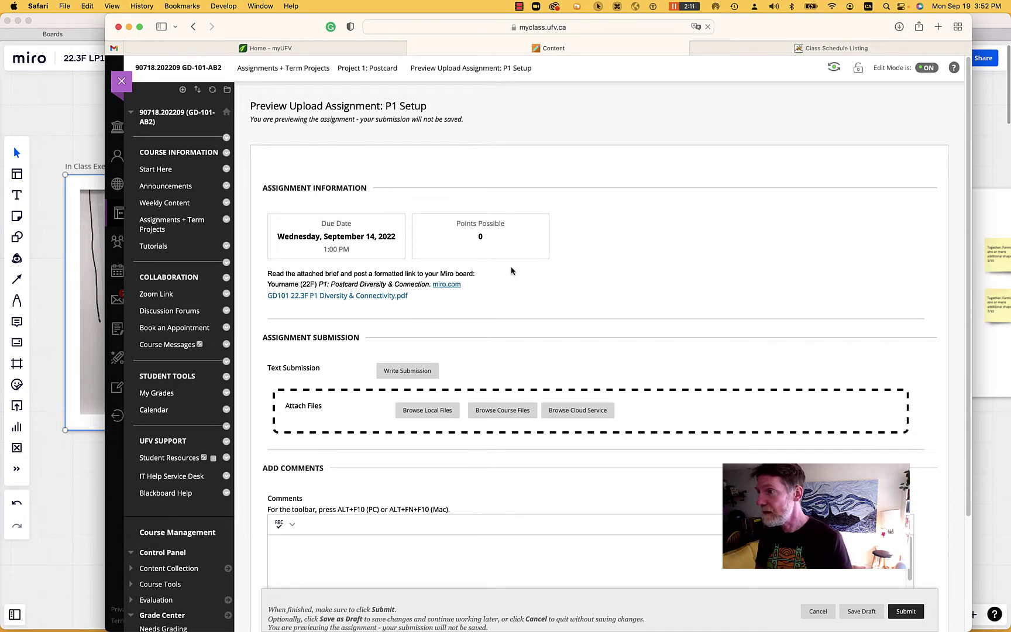
View the P1 Observe assignment's instructions and return to the Project 1: Postcard contents
{"action": "left_click", "coordinate": [193, 28]}
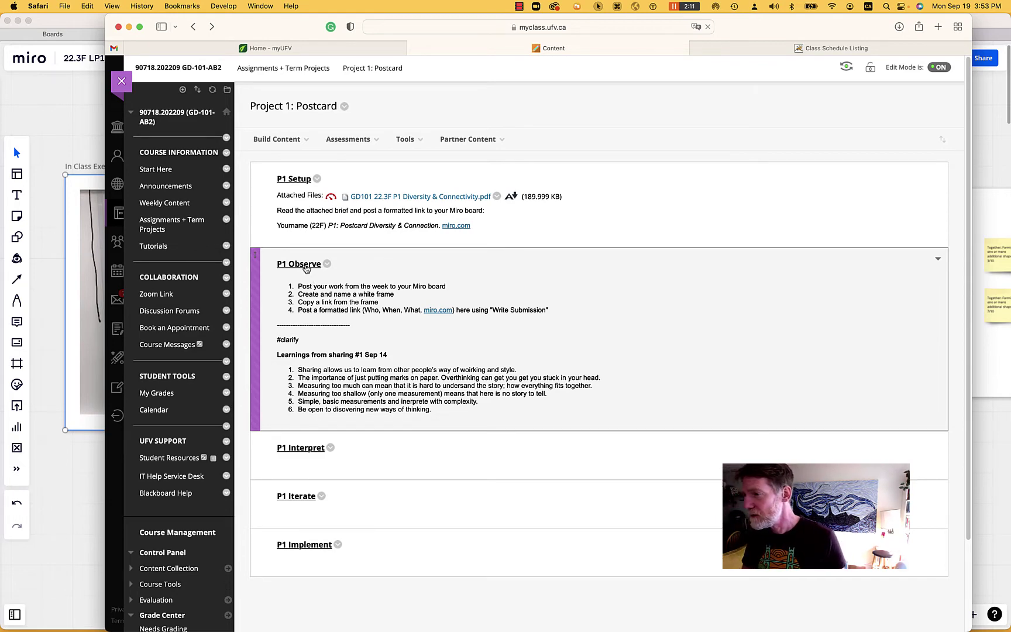
{"action": "left_click", "coordinate": [303, 265]}
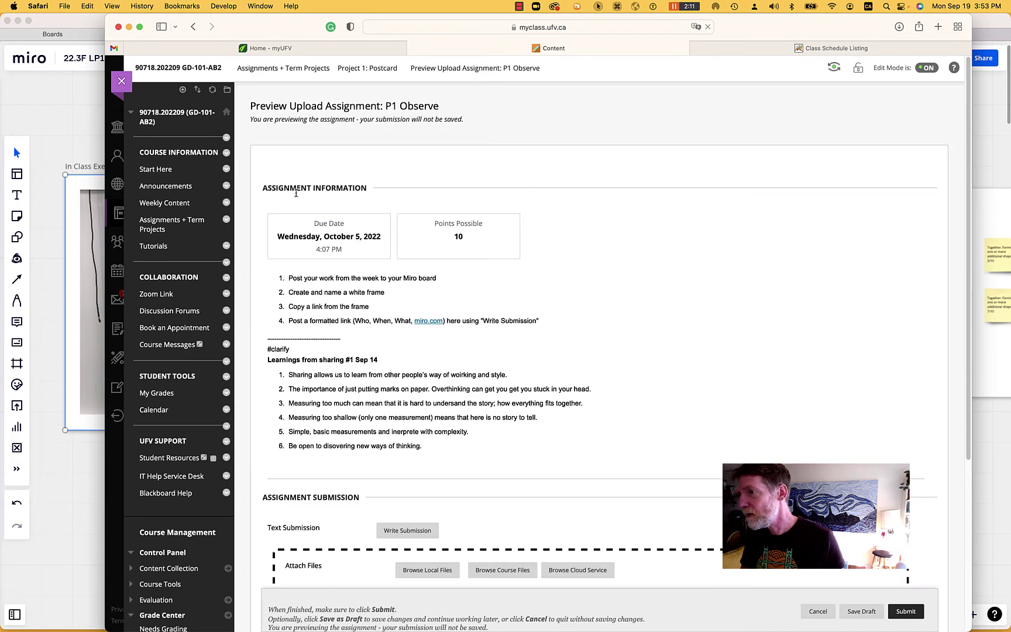
{"action": "left_click", "coordinate": [194, 27]}
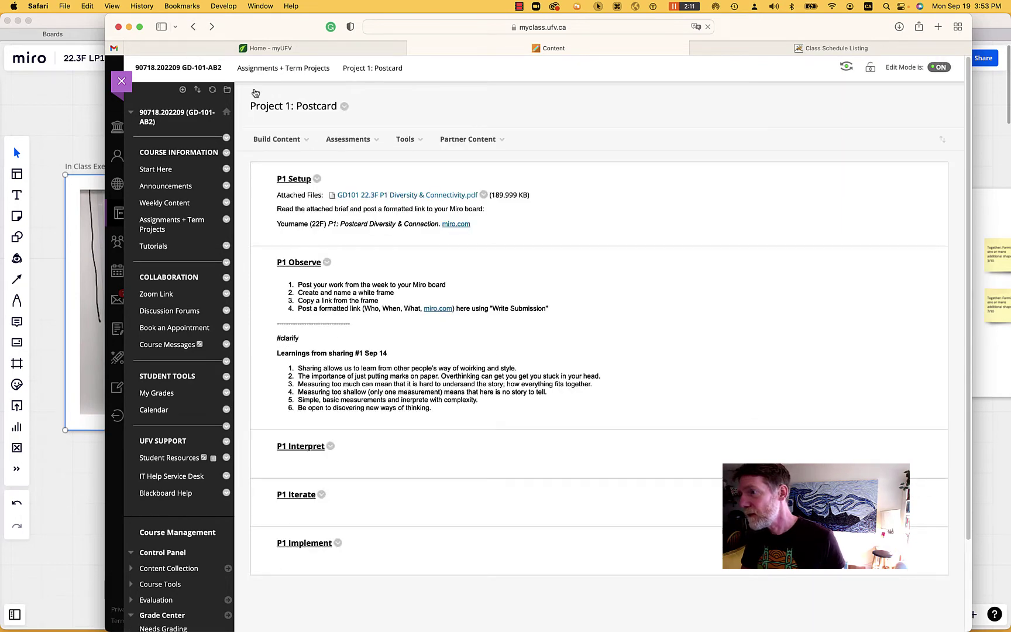
Reopen the P1 Setup assignment and bring its text submission section into view
{"action": "left_click", "coordinate": [276, 138]}
{"action": "left_click", "coordinate": [291, 179]}
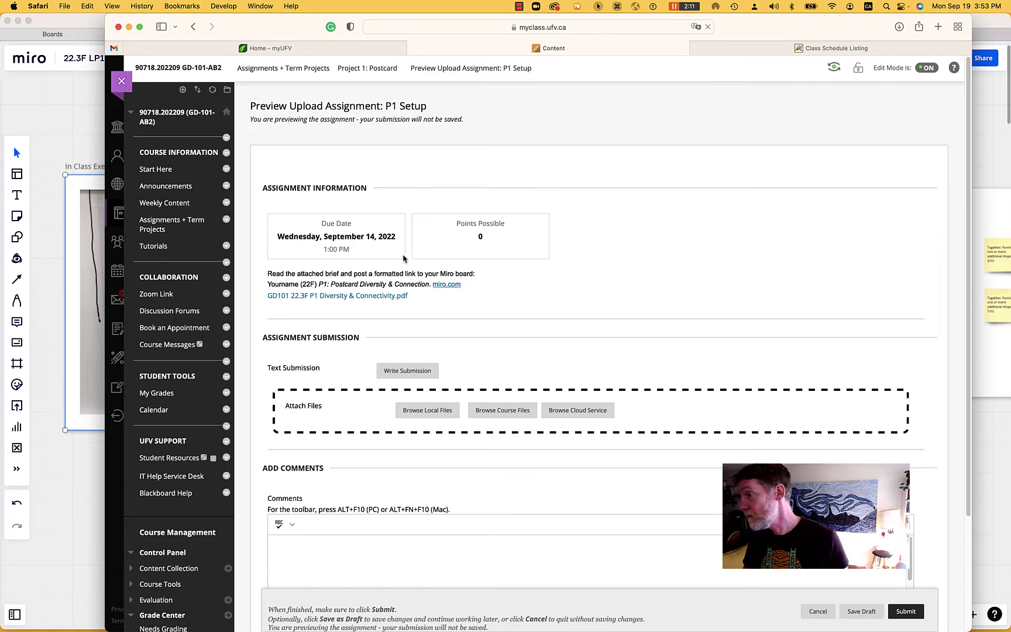
{"action": "scroll", "coordinate": [430, 272], "scroll_direction": "down", "scroll_amount": 5}
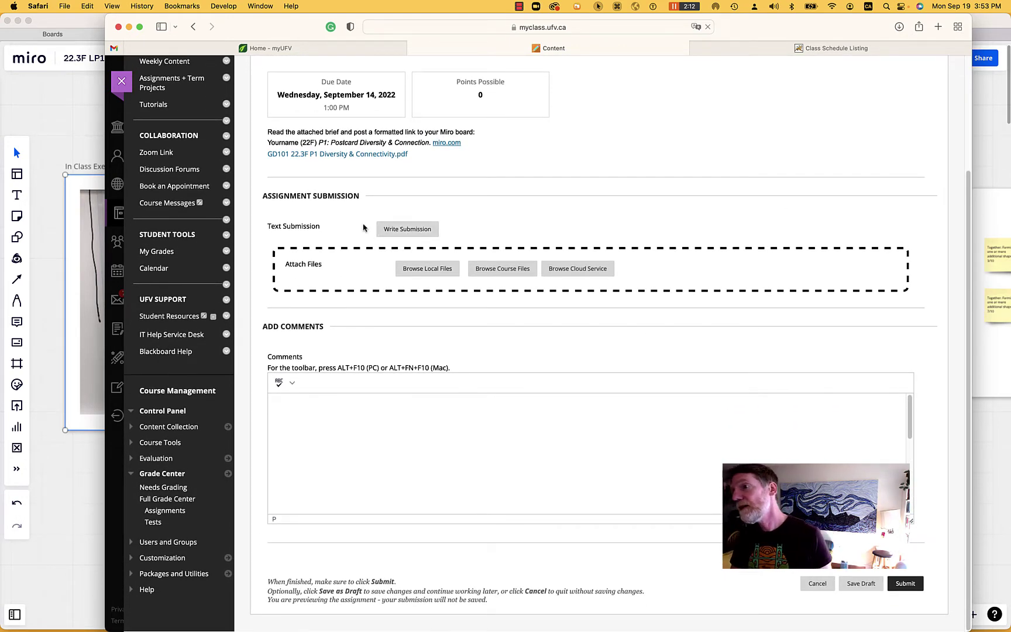
Check the required link format in the P1 Setup instructions, and paste the copied Miro frame link as a text submission
{"action": "scroll", "coordinate": [569, 296], "scroll_direction": "up", "scroll_amount": 4}
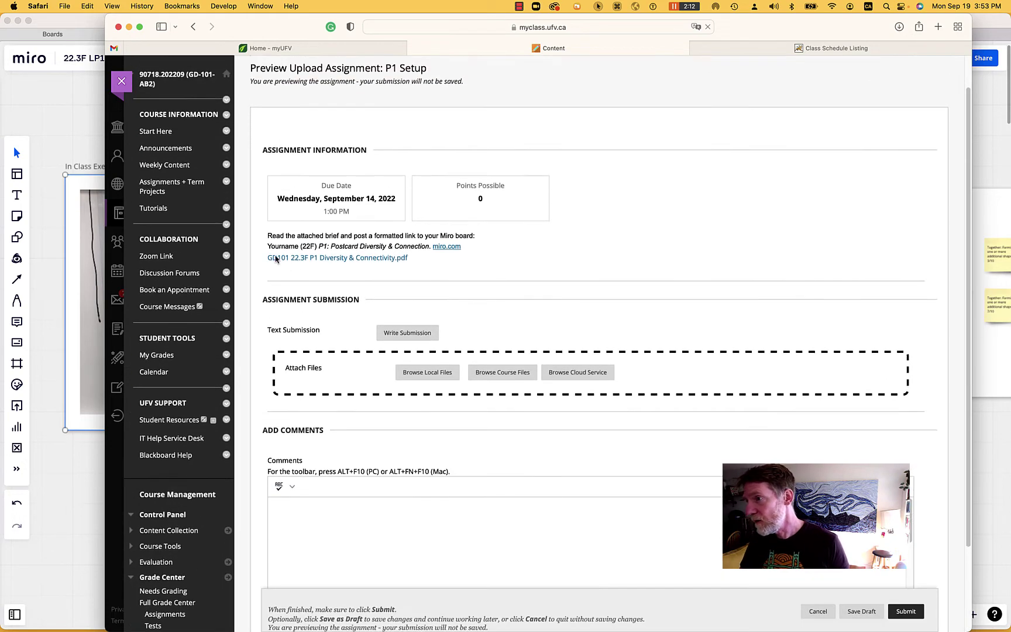
{"action": "left_click_drag", "start_coordinate": [268, 246], "coordinate": [471, 253]}
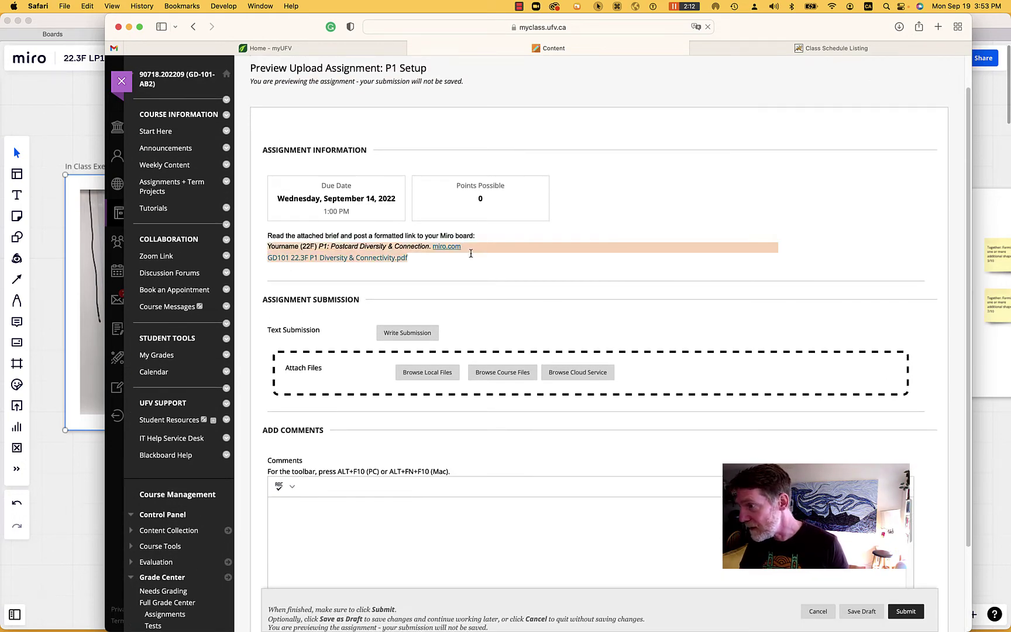
{"action": "left_click", "coordinate": [281, 247]}
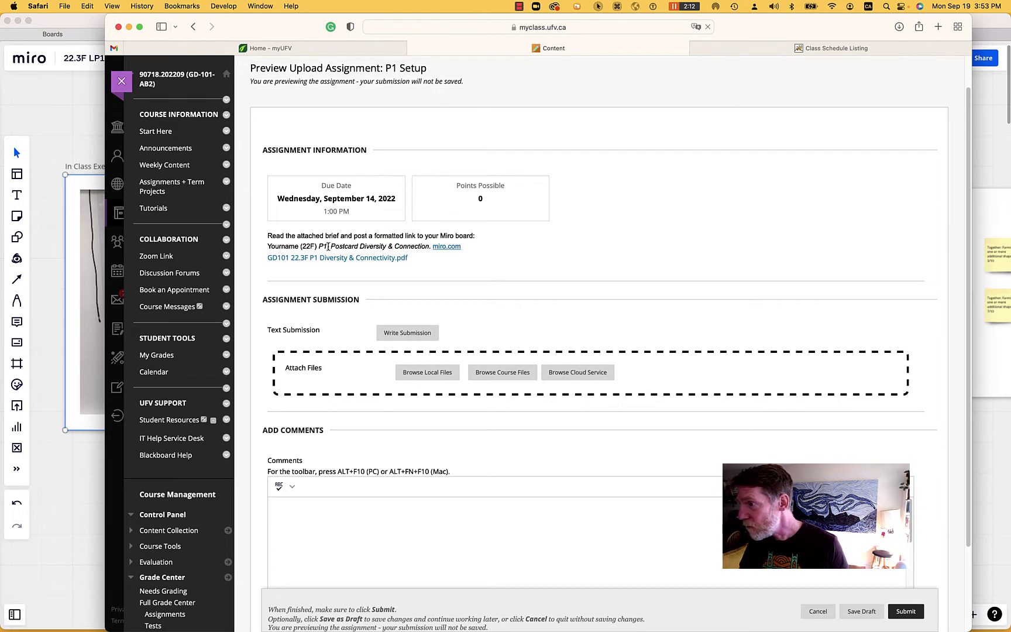
{"action": "left_click", "coordinate": [415, 338]}
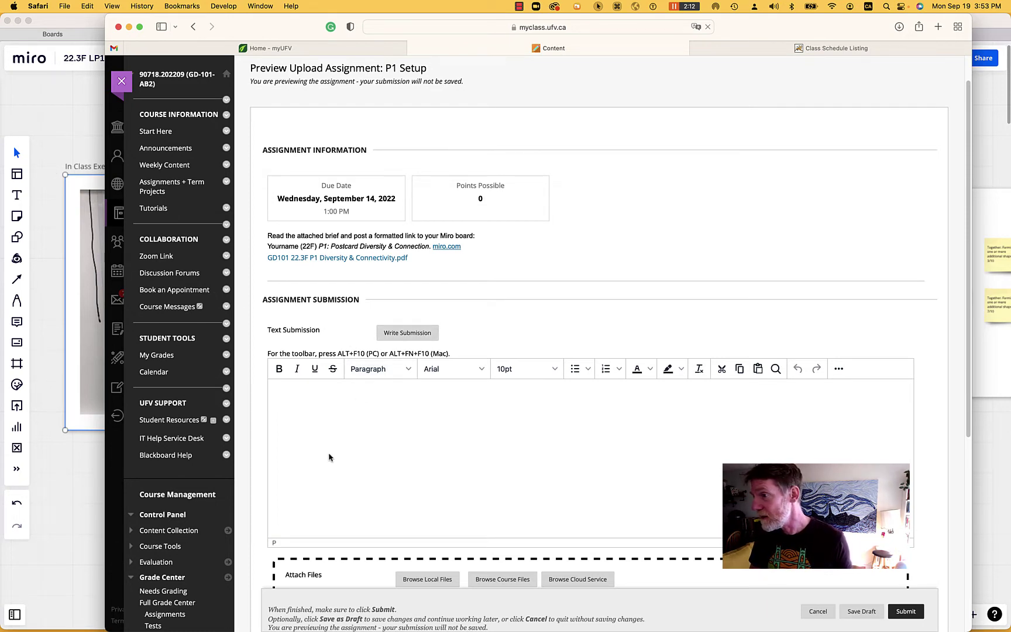
{"action": "left_click", "coordinate": [350, 415]}
{"action": "key", "text": "super+v"}
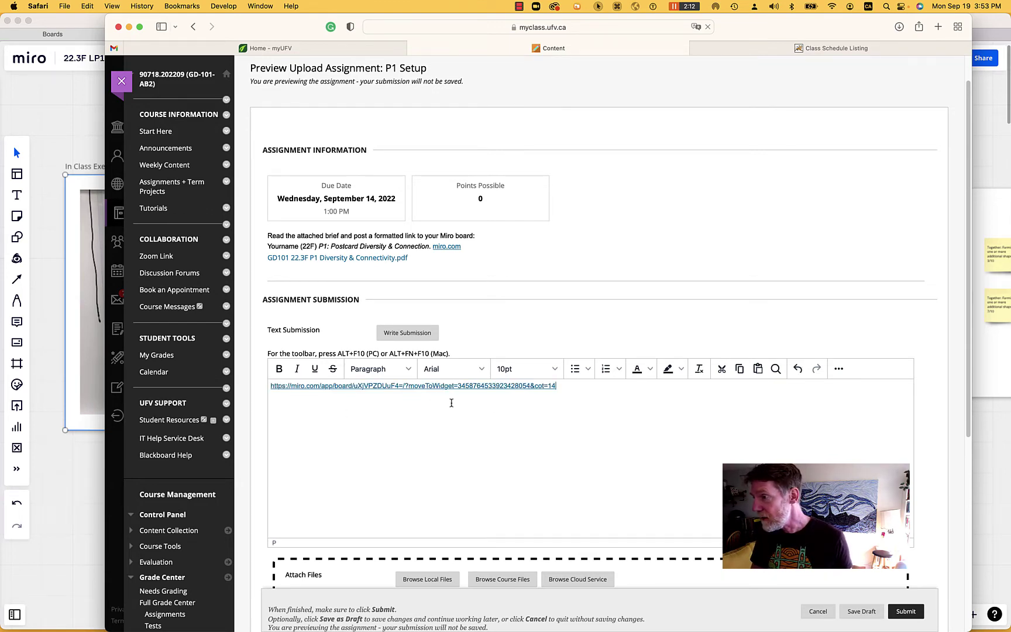
Paste the Miro frame link into the assignment's Comments field, and clear the field again
{"action": "scroll", "coordinate": [531, 440], "scroll_direction": "down", "scroll_amount": 5}
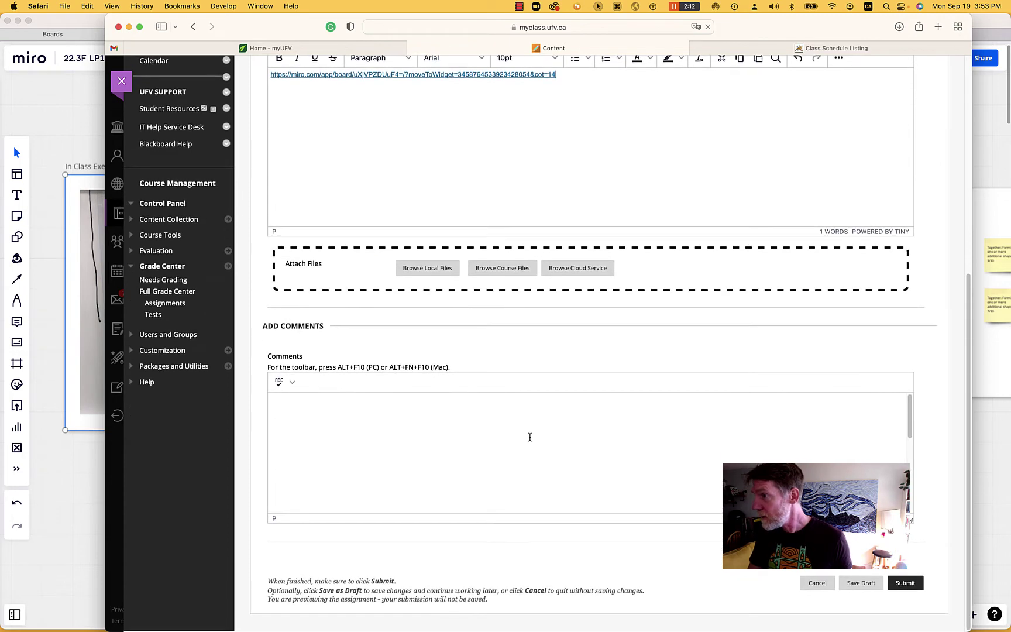
{"action": "scroll", "coordinate": [528, 438], "scroll_direction": "up", "scroll_amount": 4}
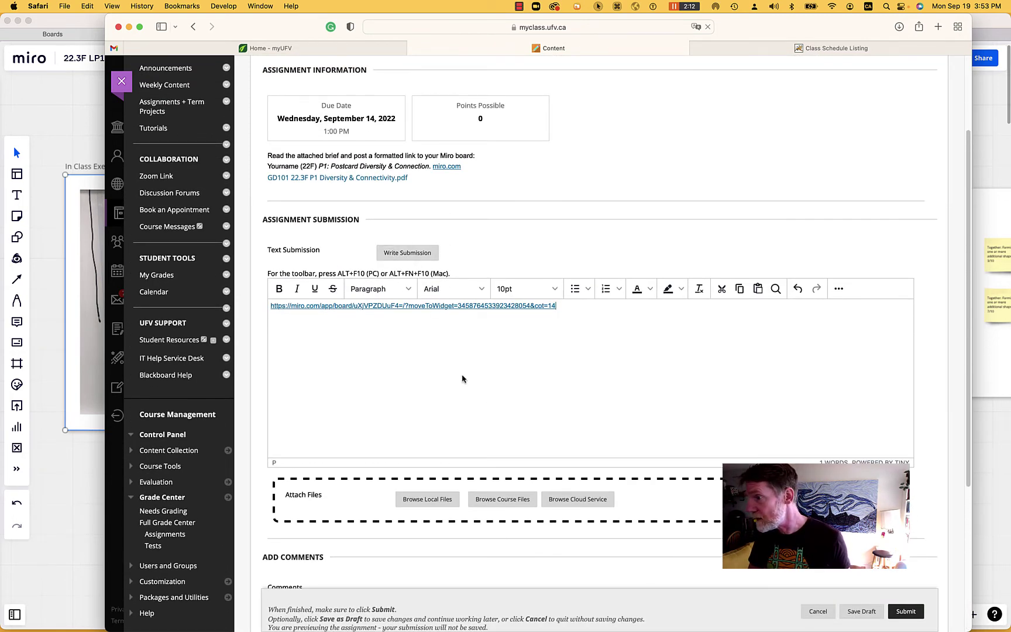
{"action": "scroll", "coordinate": [462, 379], "scroll_direction": "down", "scroll_amount": 5}
{"action": "left_click", "coordinate": [395, 438]}
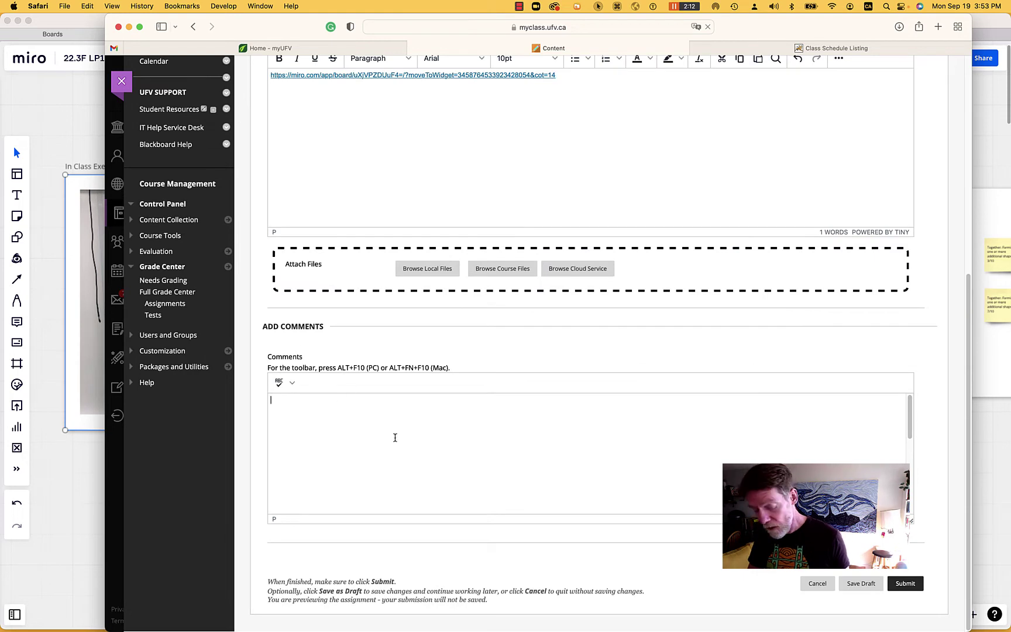
{"action": "key", "text": "cmd+v"}
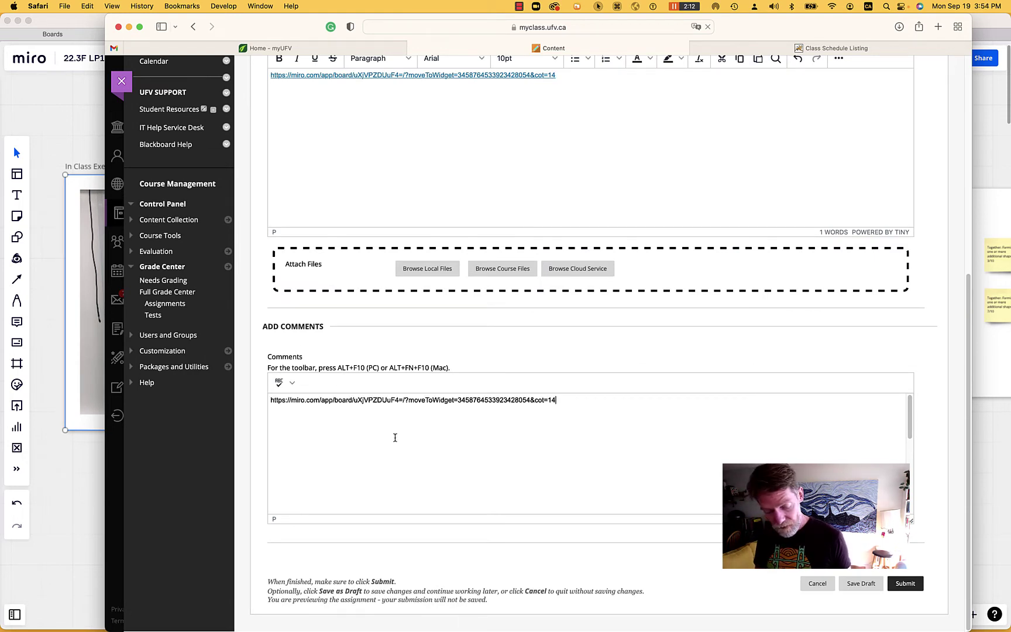
{"action": "key", "text": "cmd+a"}
{"action": "key", "text": "BackSpace"}
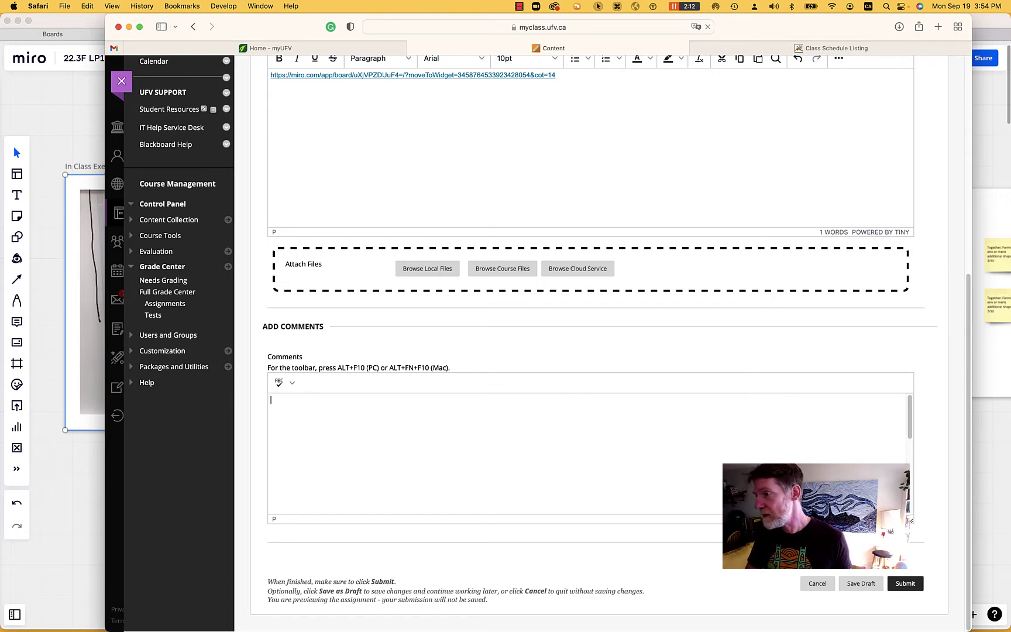
Select the whole Miro URL in the text submission and open its link settings
{"action": "scroll", "coordinate": [479, 454], "scroll_direction": "up", "scroll_amount": 10}
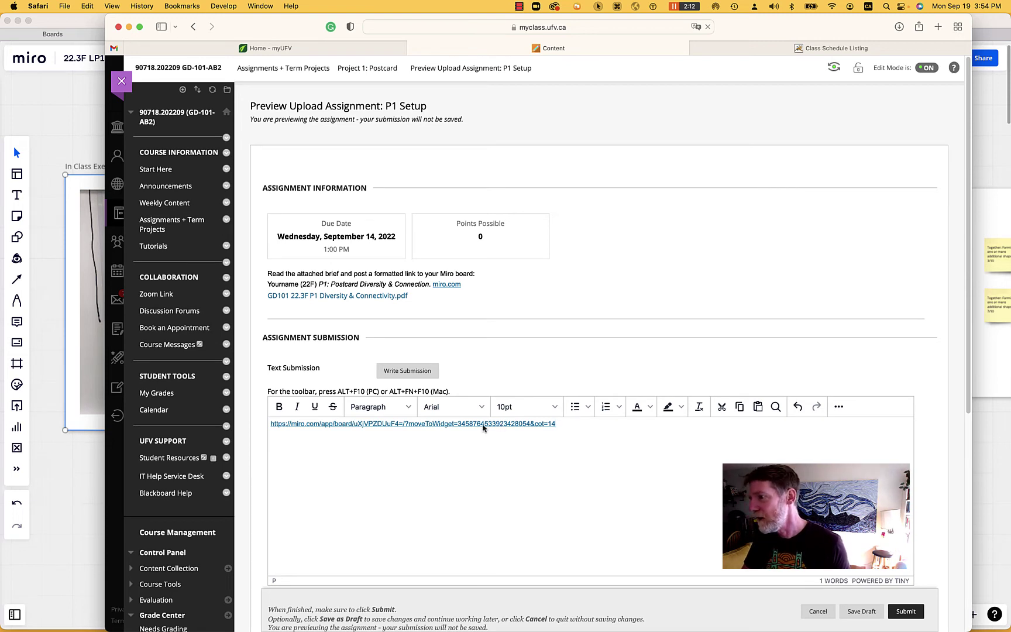
{"action": "triple_click", "coordinate": [419, 427]}
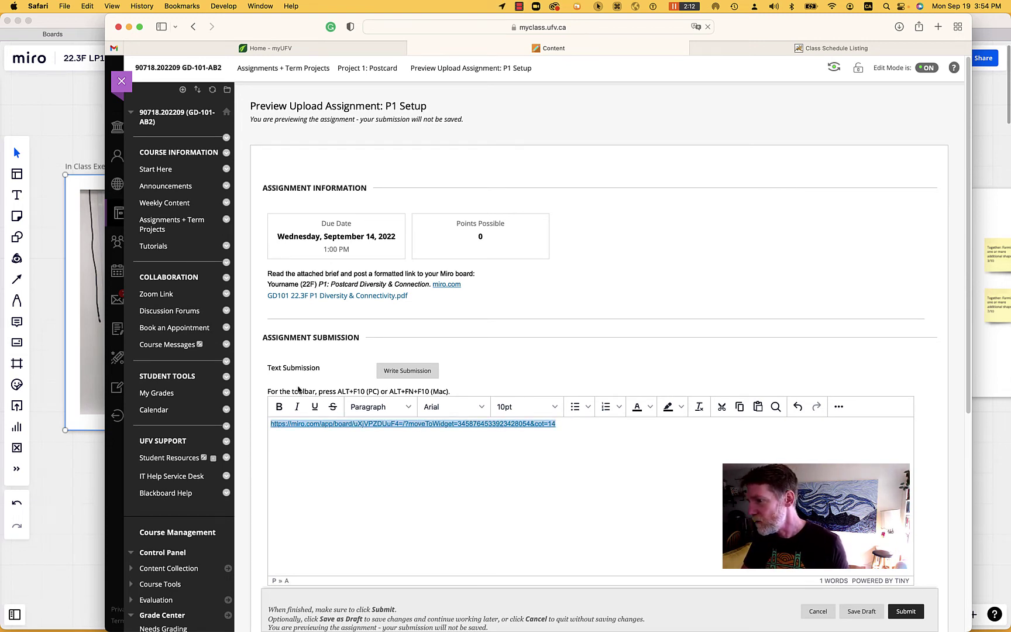
{"action": "right_click", "coordinate": [394, 425]}
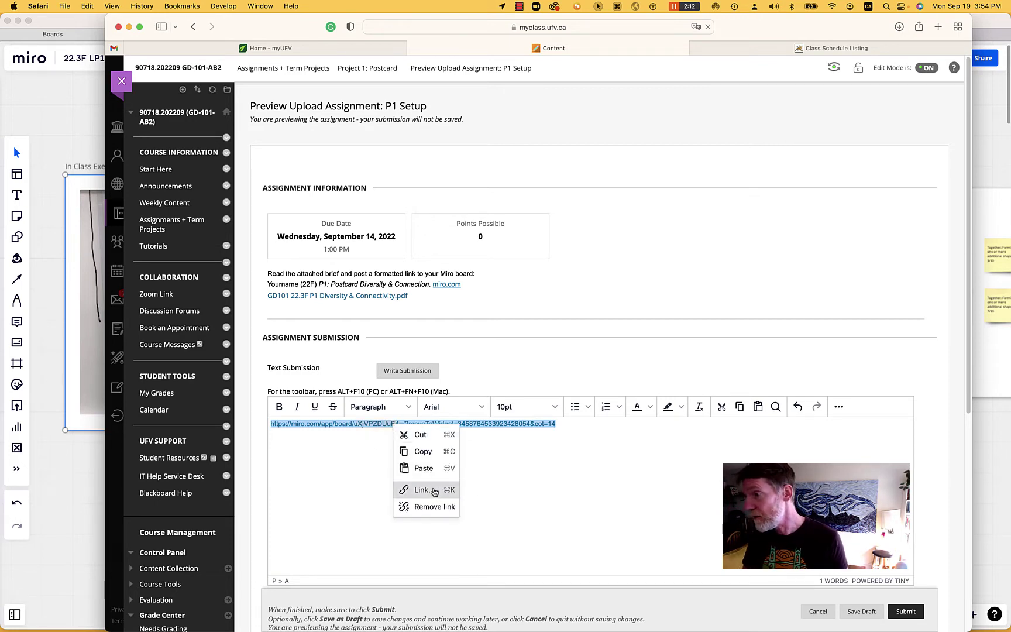
{"action": "key", "text": "Escape"}
{"action": "right_click", "coordinate": [467, 425]}
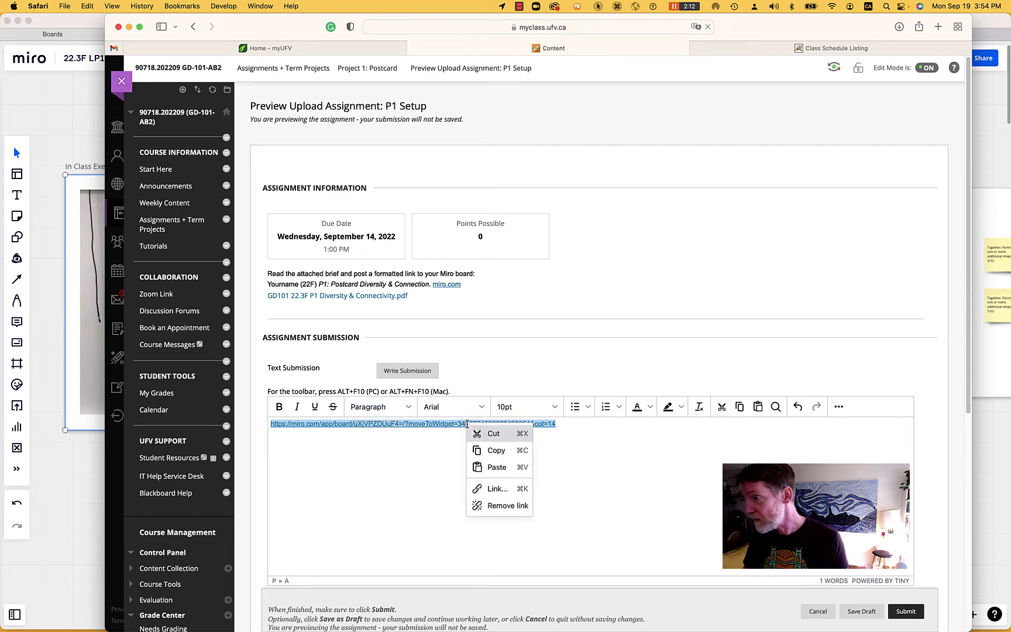
{"action": "left_click", "coordinate": [487, 488]}
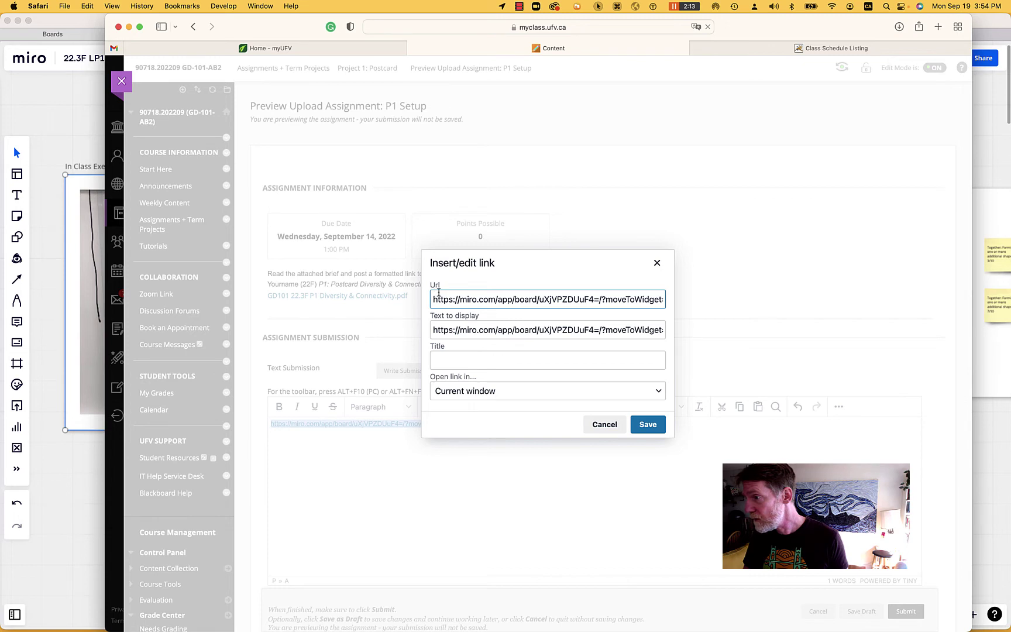
Set the link's display text to "miro.com", keep the full board URL as its target, and save the link
{"action": "left_click", "coordinate": [460, 331]}
{"action": "left_click_drag", "start_coordinate": [460, 331], "coordinate": [382, 326]}
{"action": "key", "text": "BackSpace"}
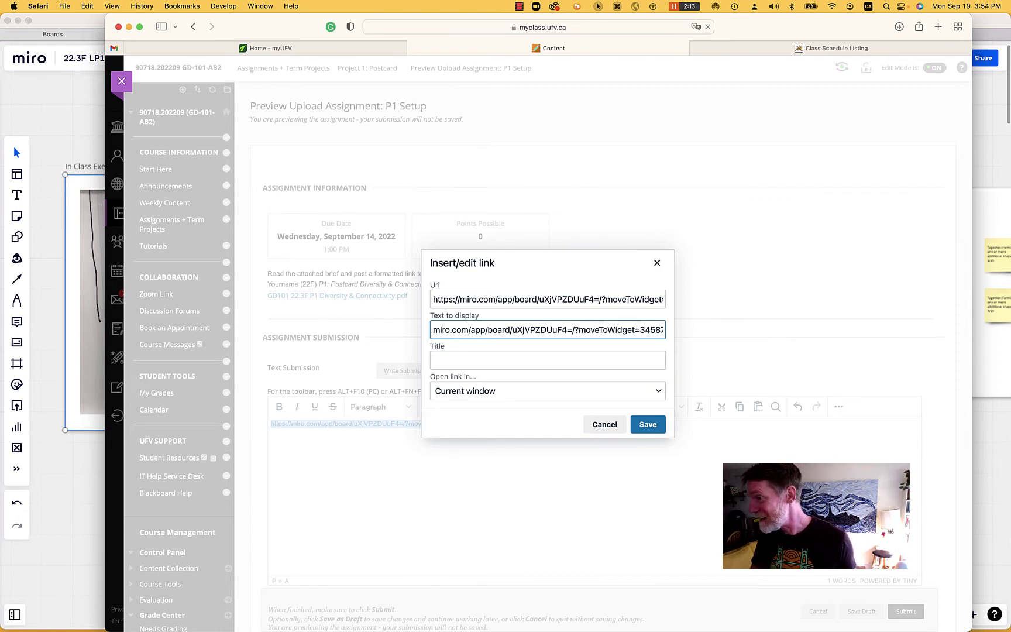
{"action": "key", "text": "cmd+a"}
{"action": "left_click", "coordinate": [468, 329]}
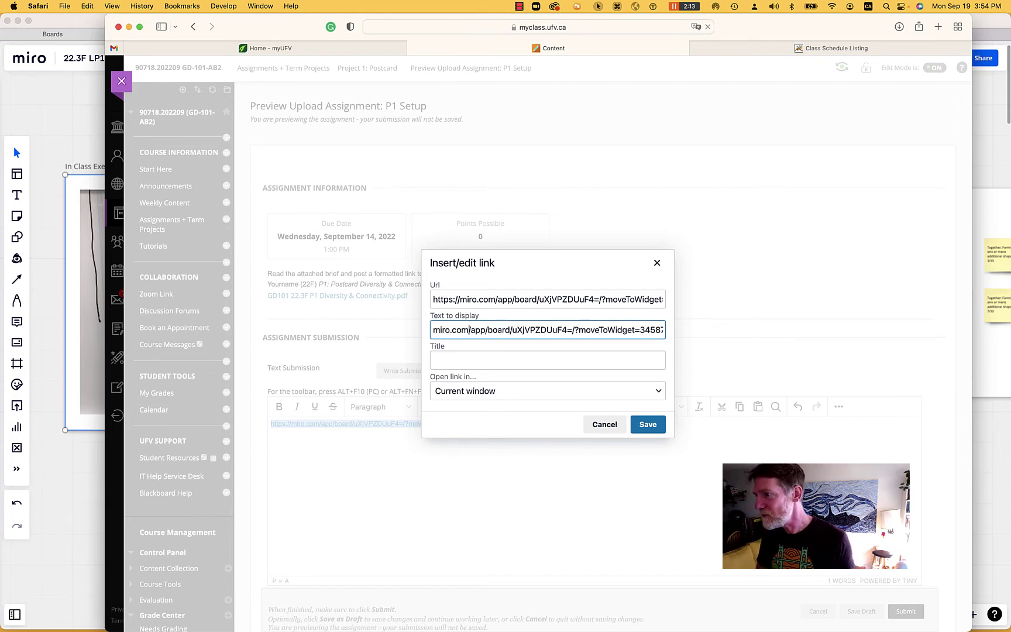
{"action": "key", "text": "super+a"}
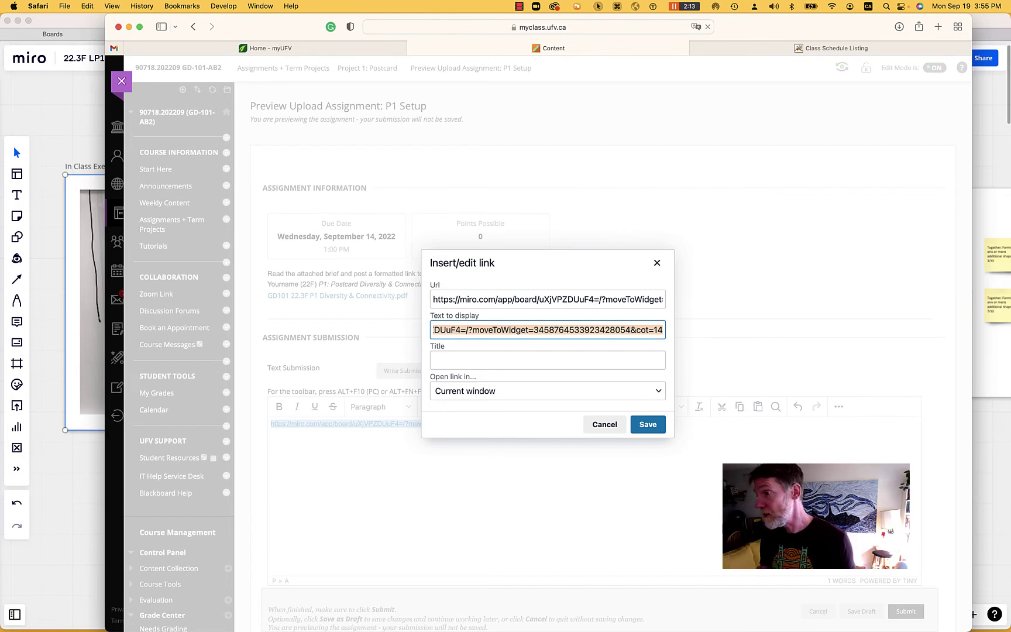
{"action": "type", "text": "miro.com"}
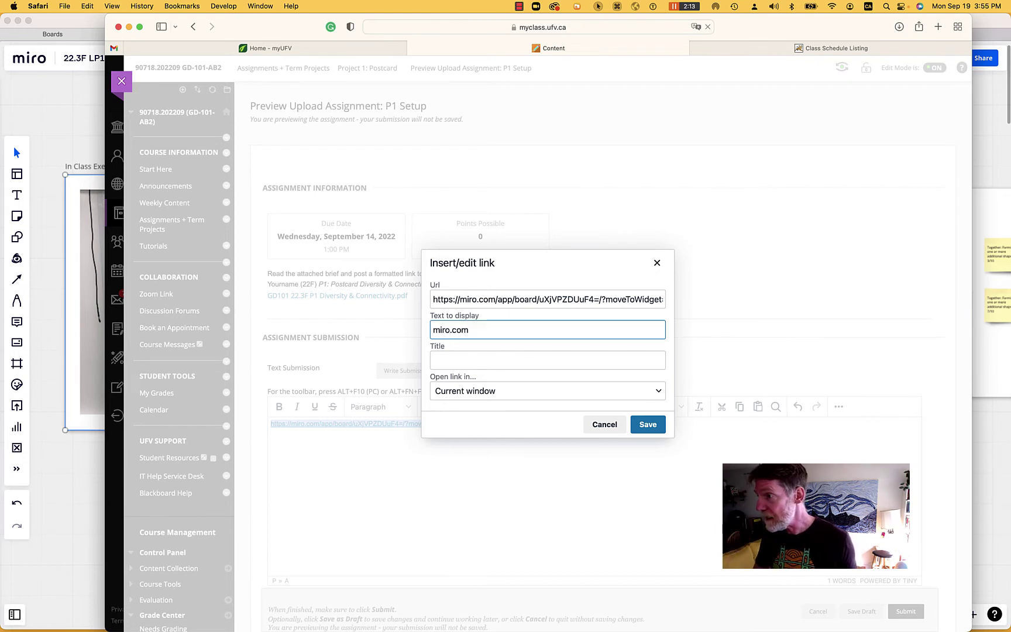
{"action": "left_click_drag", "start_coordinate": [434, 299], "coordinate": [702, 316]}
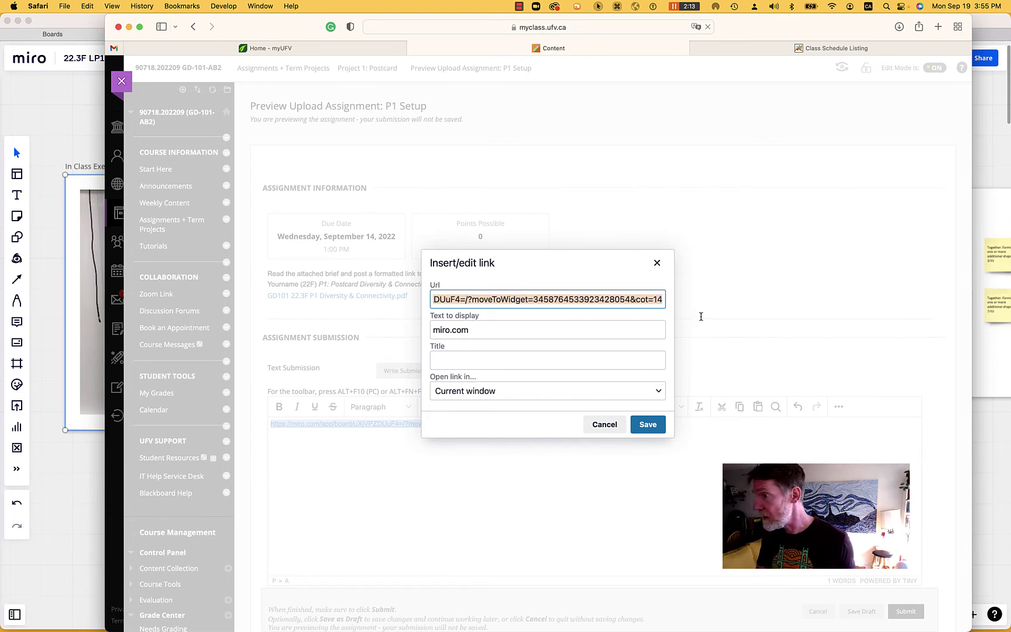
{"action": "left_click", "coordinate": [647, 425]}
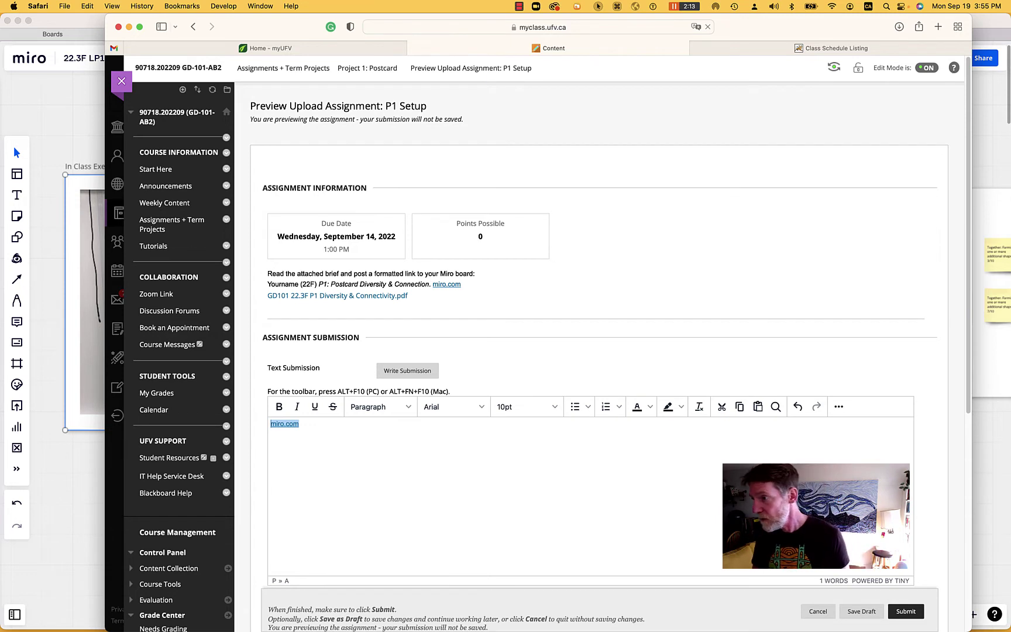
{"action": "type", "text": "Your"}
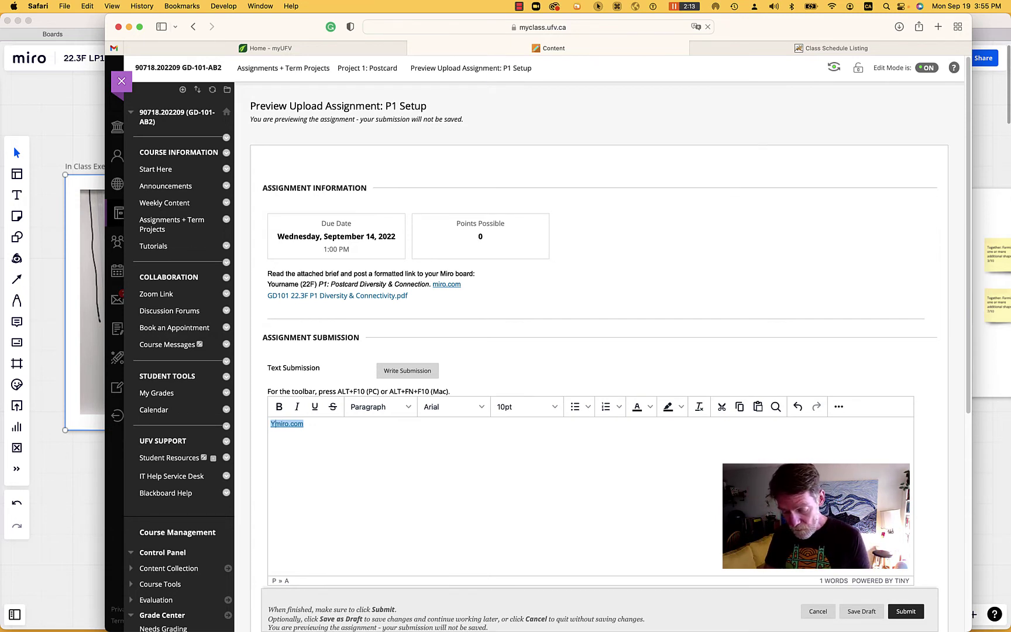
{"action": "key", "text": "super+z"}
{"action": "key", "text": "super+z"}
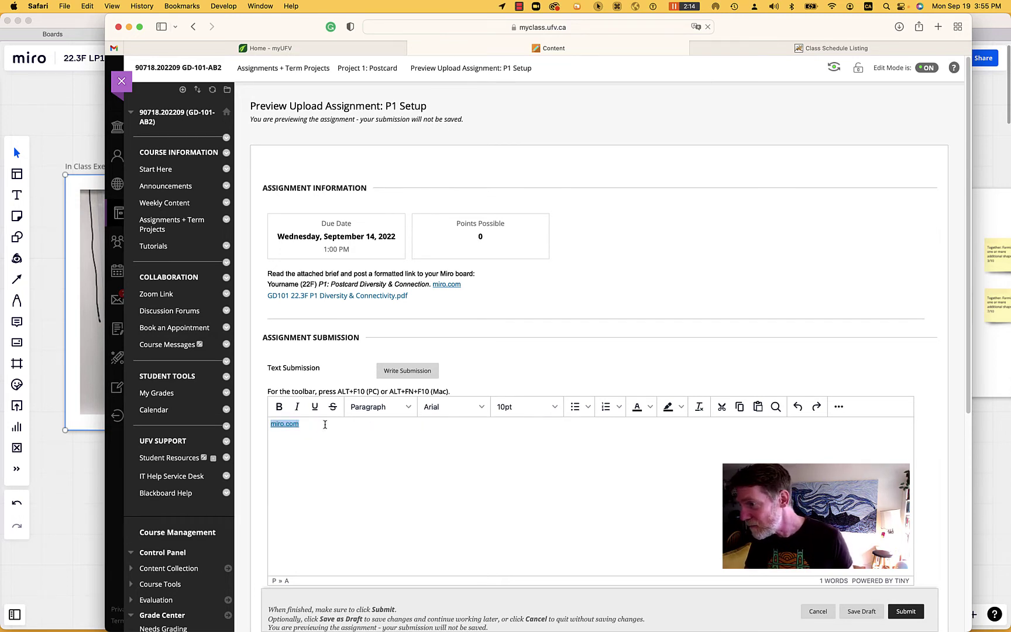
Start a new plain-text line below the miro.com link with the placeholder "Your Name"
{"action": "key", "text": "Right"}
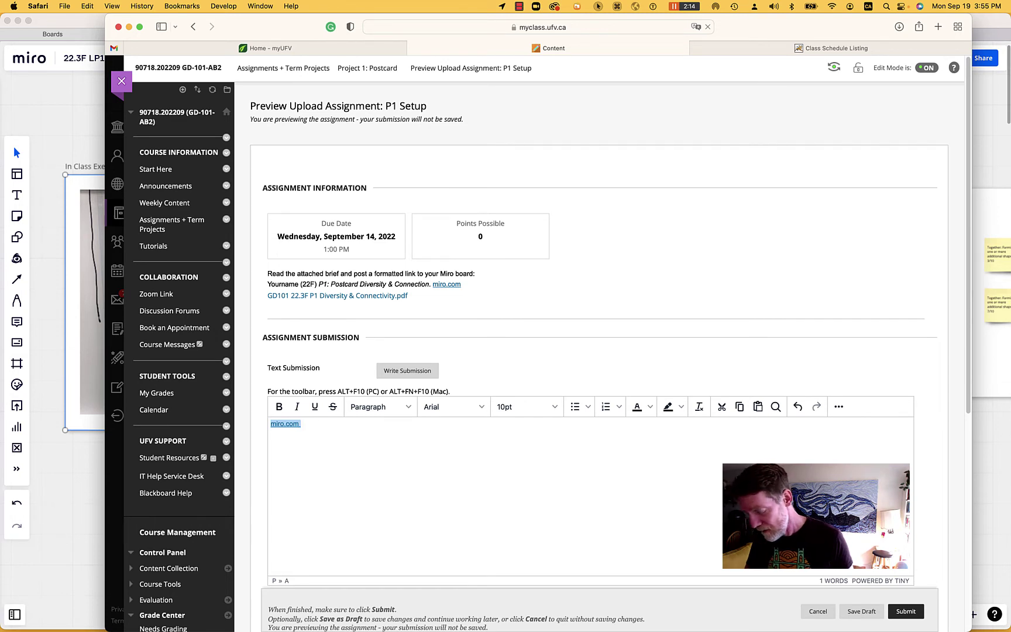
{"action": "key", "text": "Return"}
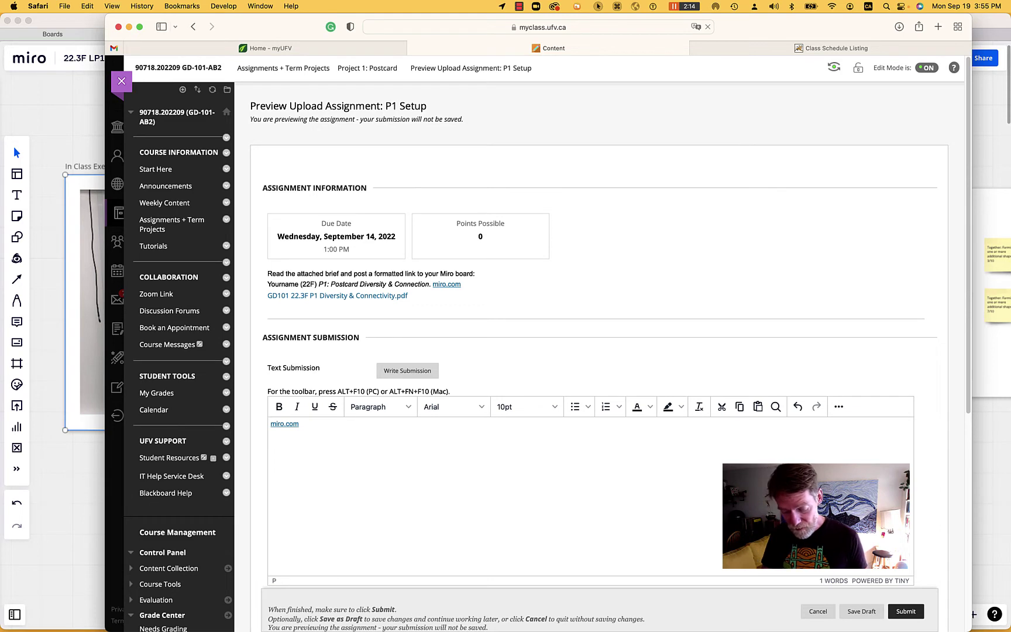
{"action": "type", "text": "Your"}
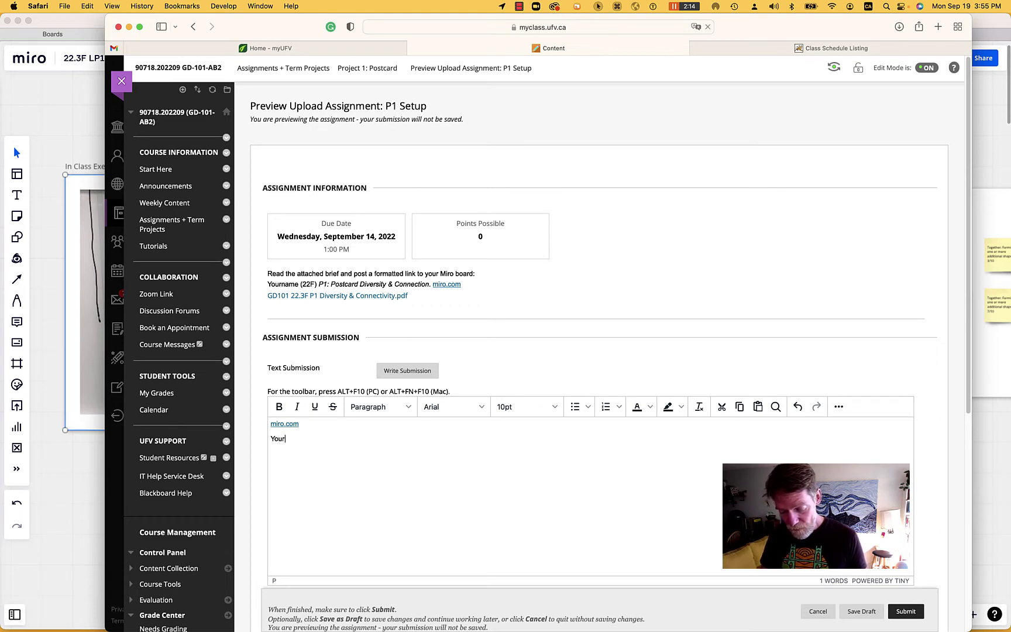
{"action": "type", "text": " N"}
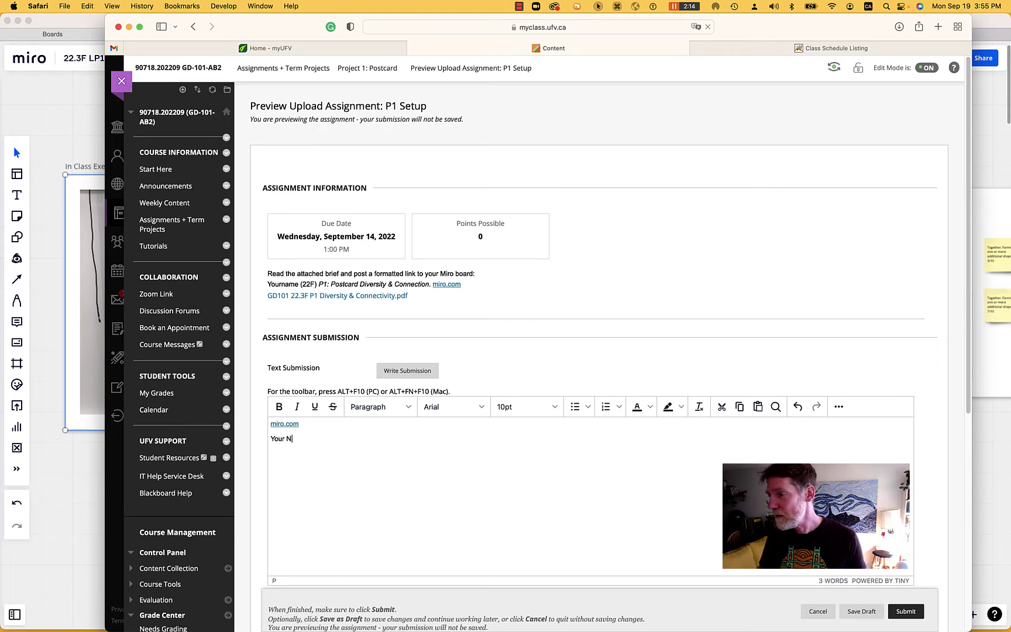
{"action": "type", "text": "ame"}
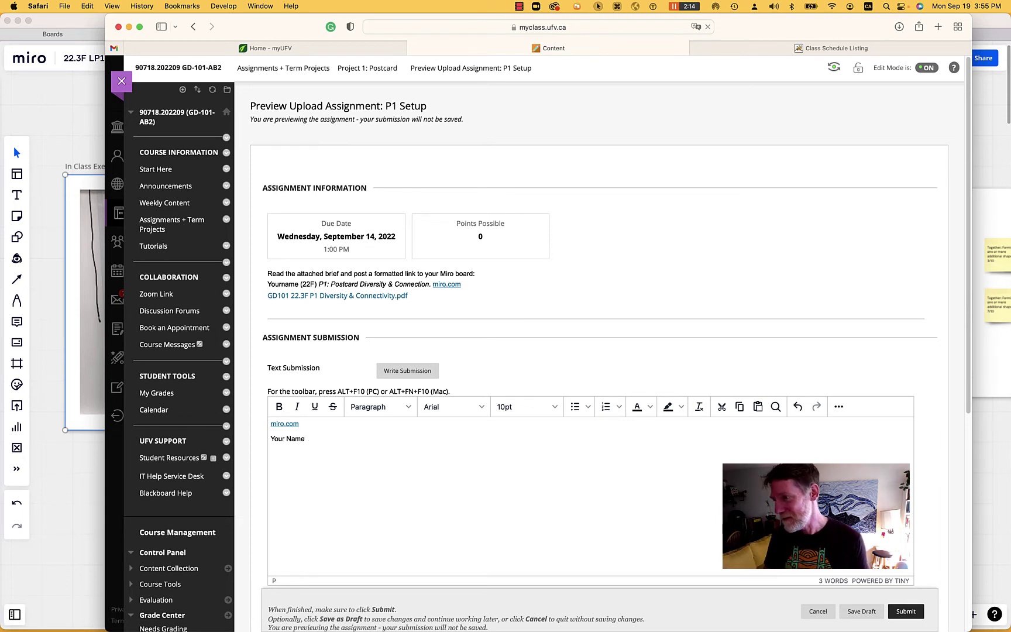
Replace the placeholder name in the text submission with the submitter's first name and the term "(22.3F)"
{"action": "key", "text": "shift+alt+Left"}
{"action": "key", "text": "shift+alt+Left"}
{"action": "type", "text": "Andrew "}
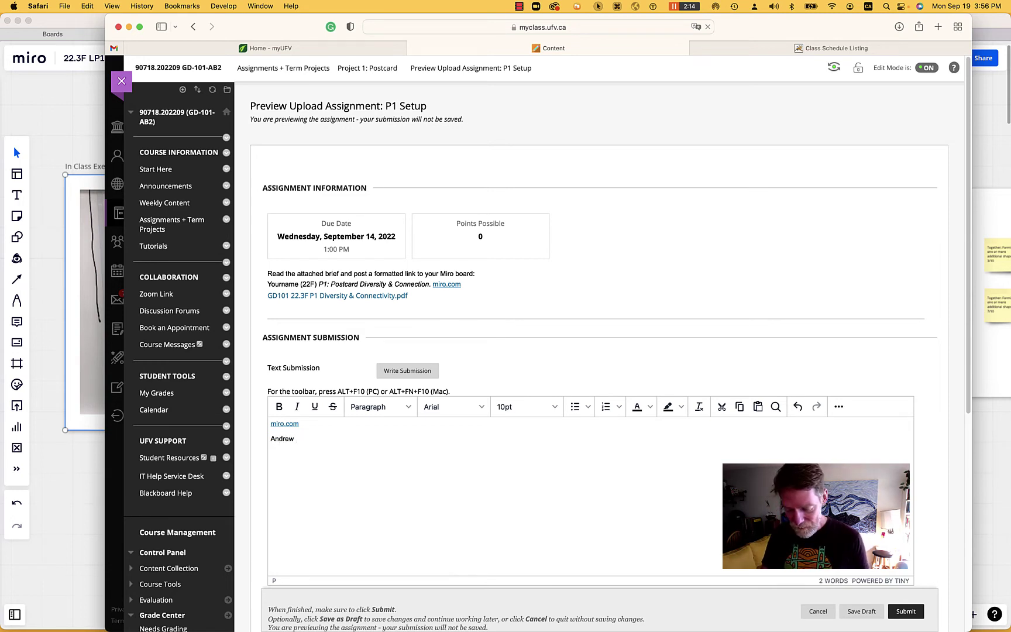
{"action": "type", "text": "()"}
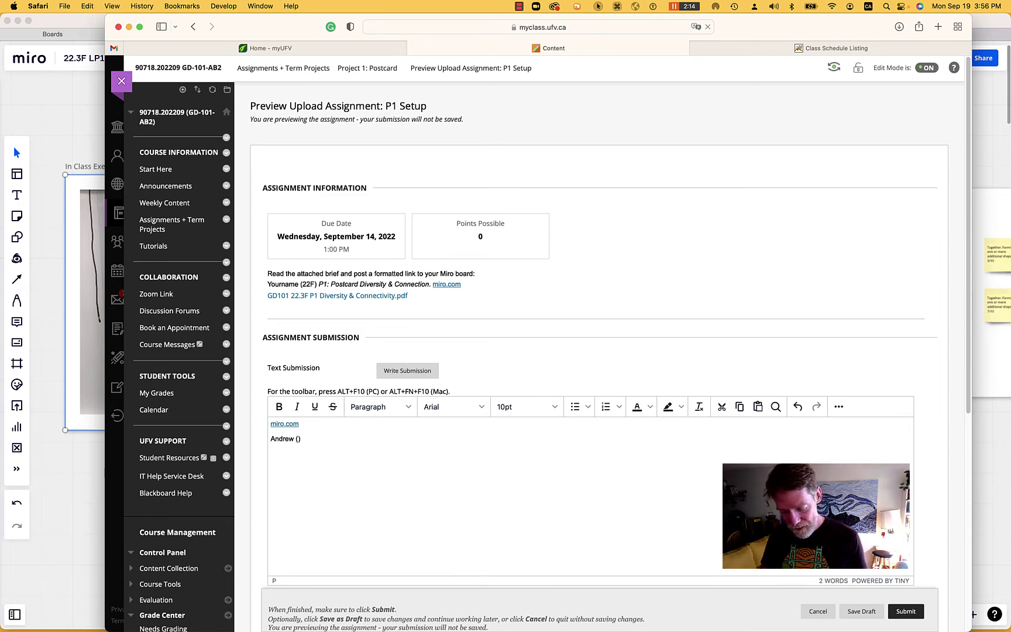
{"action": "type", "text": "2"}
{"action": "key", "text": "BackSpace"}
{"action": "key", "text": "BackSpace"}
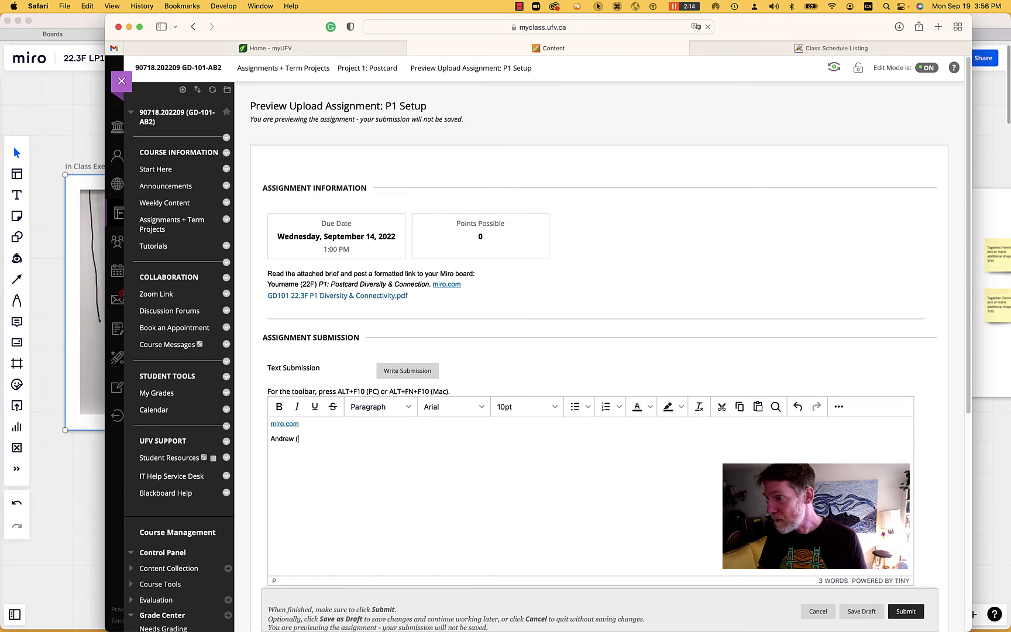
{"action": "type", "text": "22"}
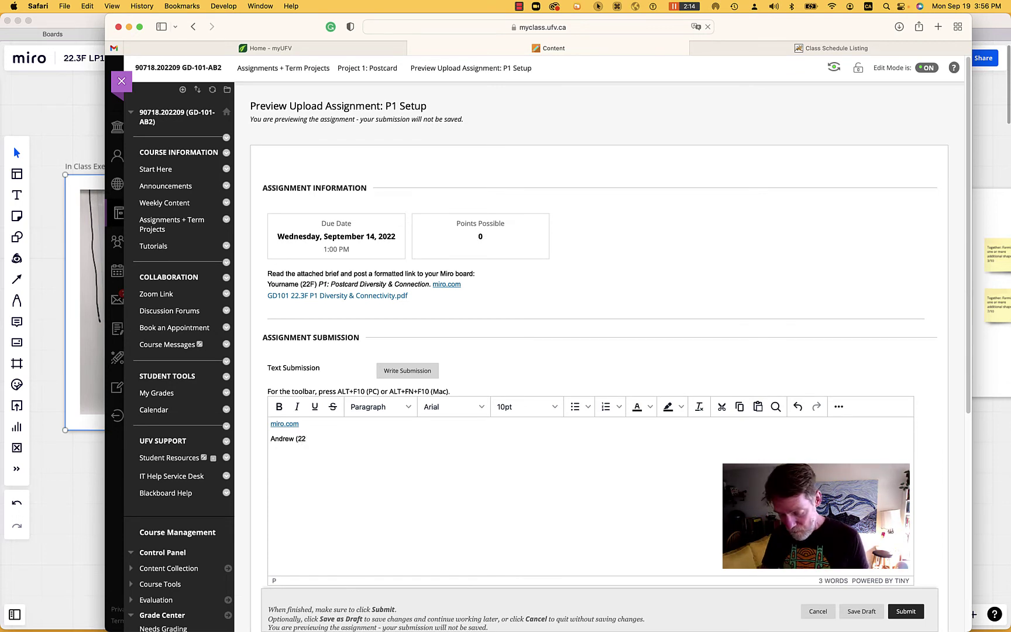
{"action": "type", "text": ".3F"}
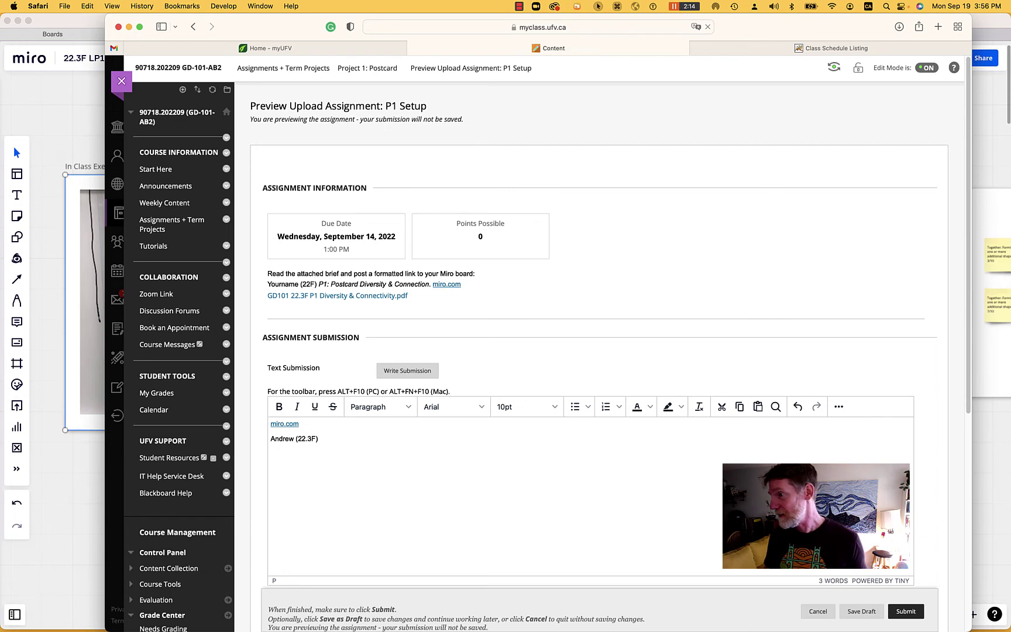
Add the project title "P1: Postcard Diversity & Connection Setup" after the term in the text submission
{"action": "type", "text": "P1"}
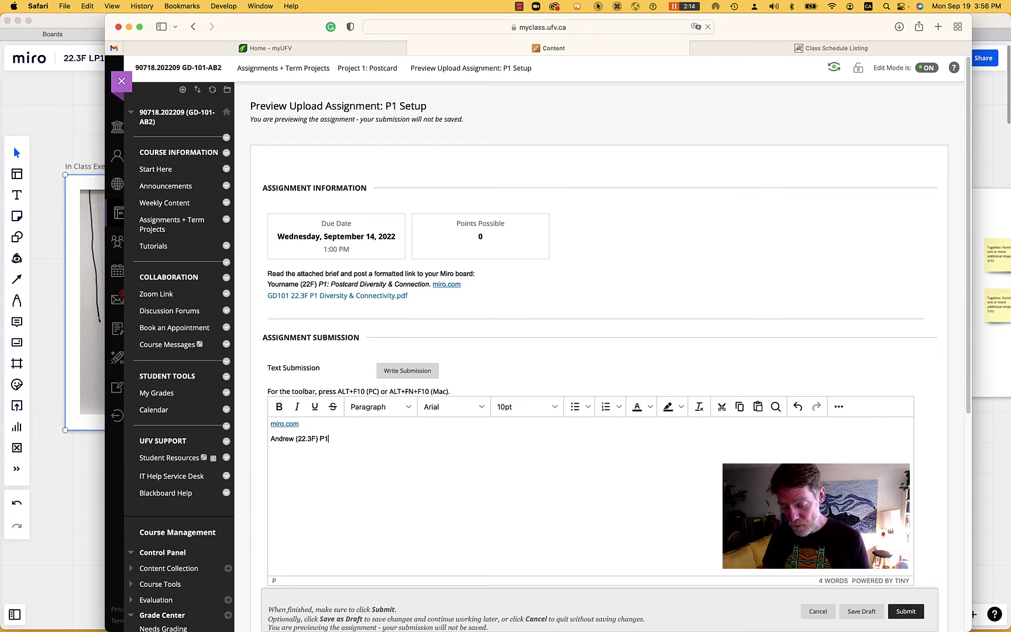
{"action": "type", "text": " Post"}
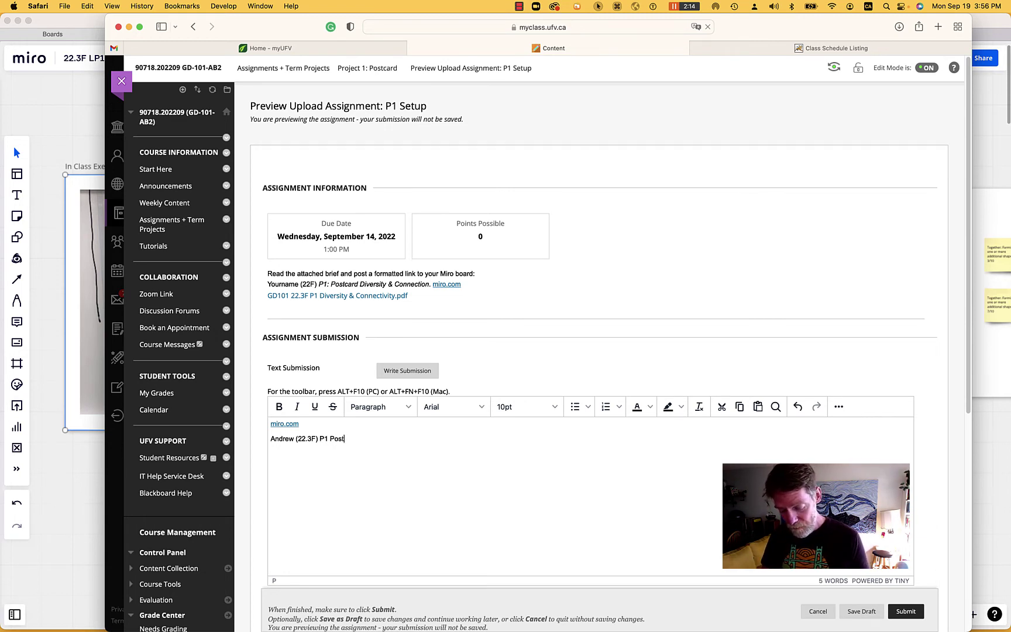
{"action": "type", "text": "card "}
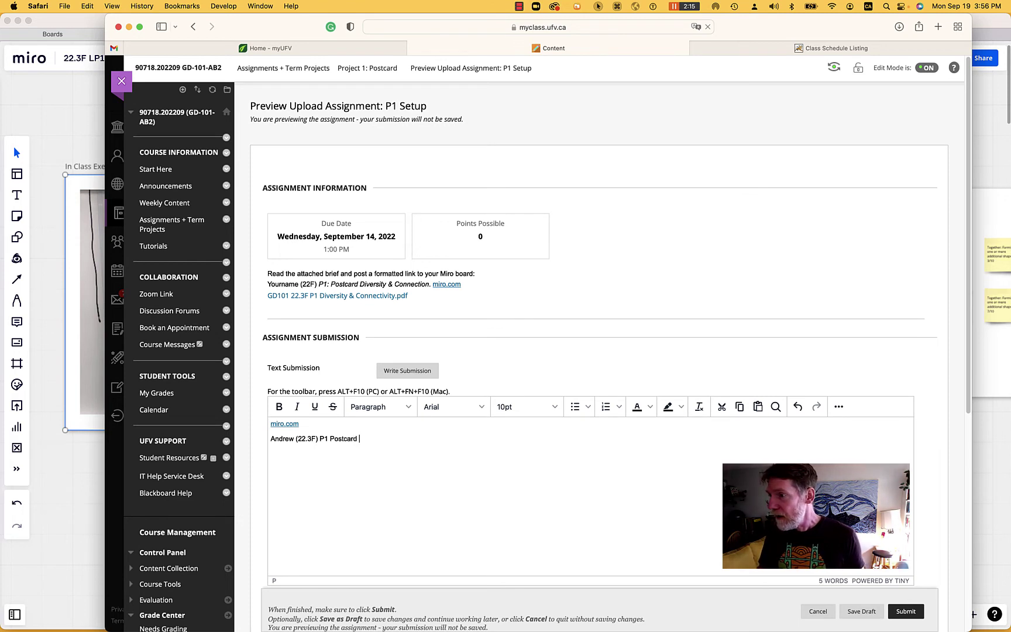
{"action": "type", "text": "Di"}
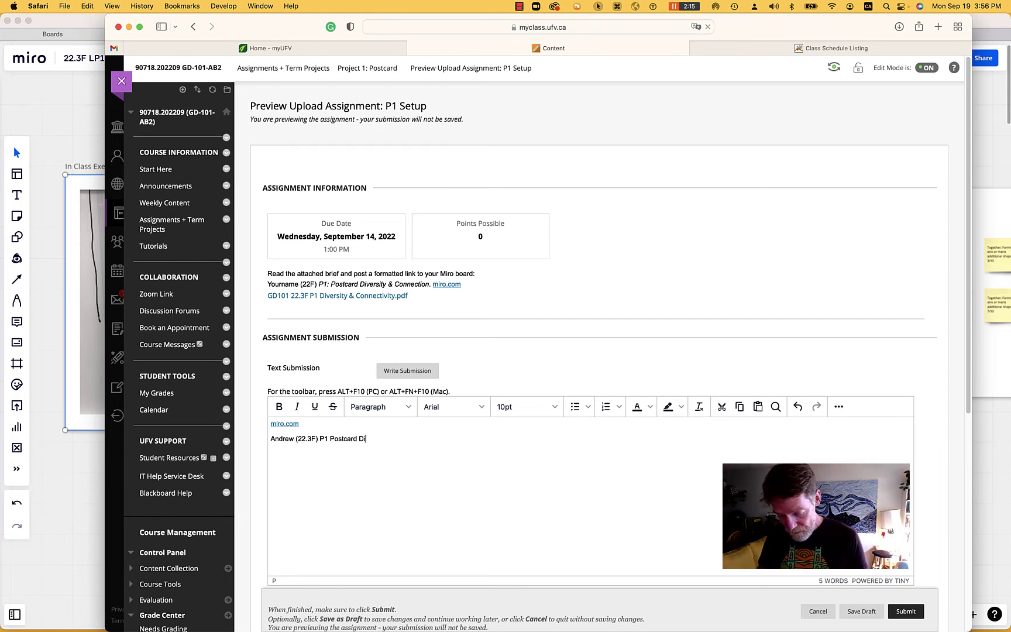
{"action": "type", "text": "versity &"}
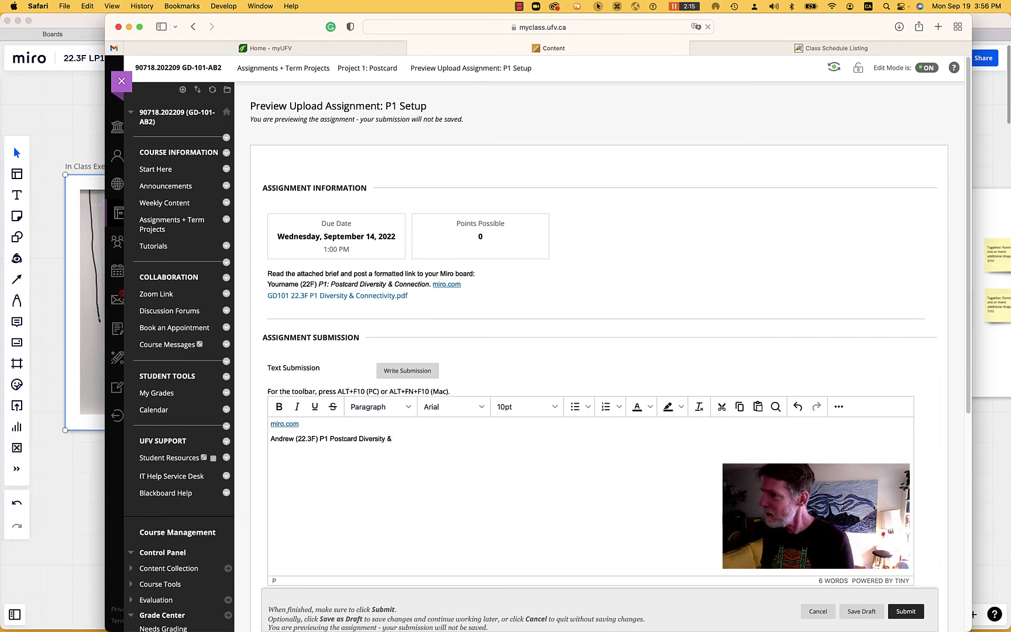
{"action": "left_click", "coordinate": [328, 439]}
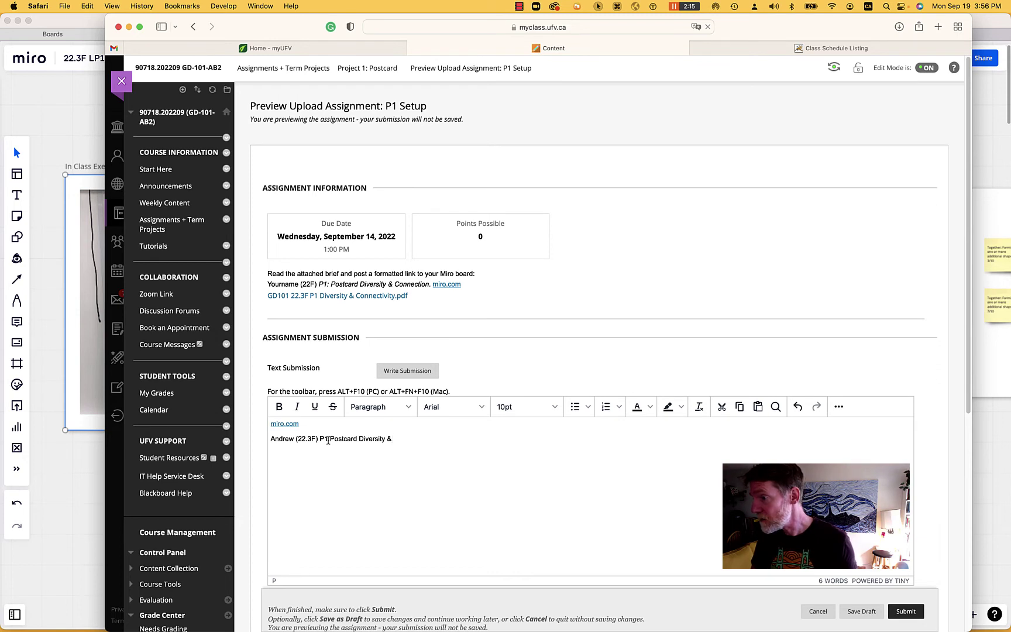
{"action": "type", "text": ":"}
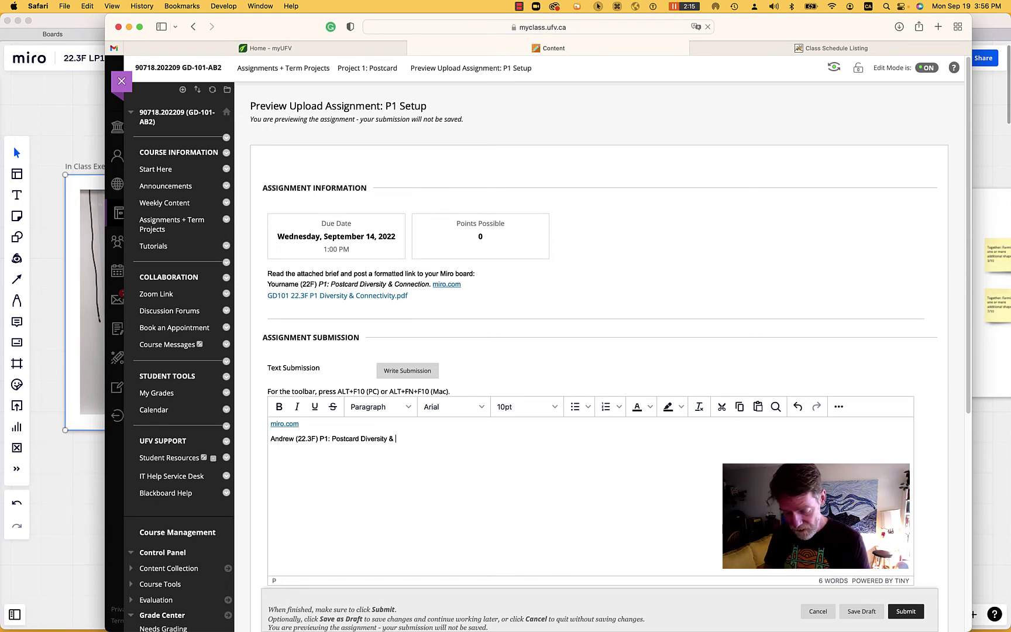
{"action": "type", "text": "Connection"}
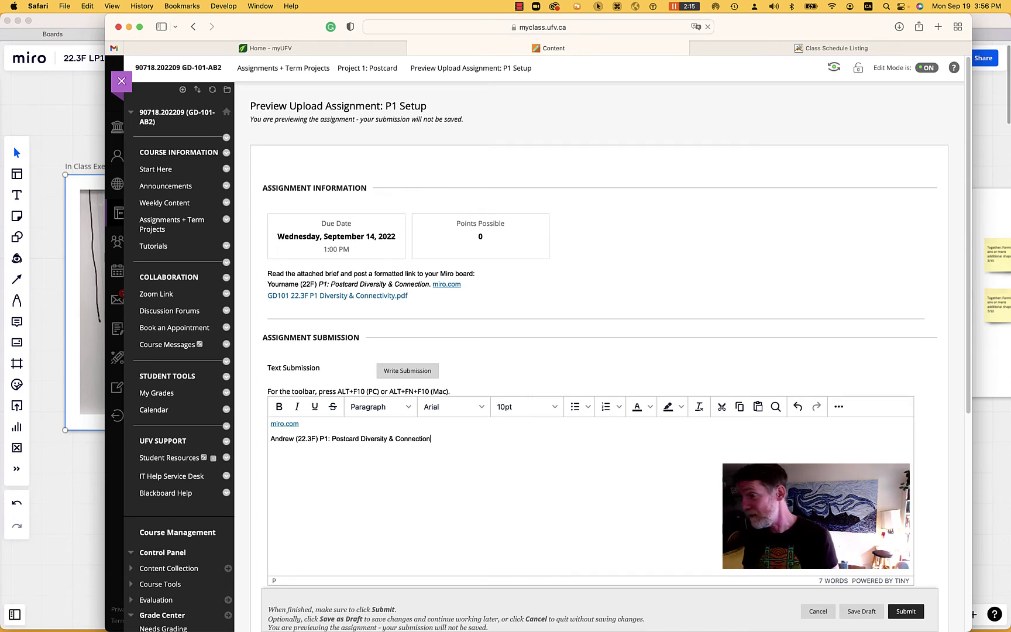
{"action": "type", "text": "Setup"}
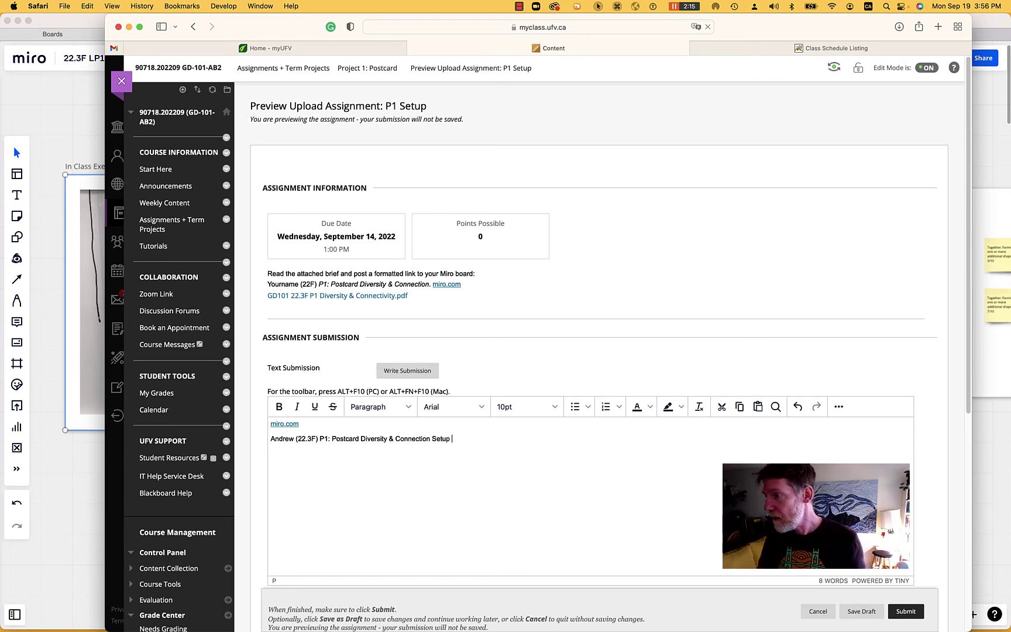
Move the whole name, term and project title text in front of the miro.com link so everything sits on one line
{"action": "key", "text": "shift+alt+Left"}
{"action": "key", "text": "shift+alt+Left"}
{"action": "key", "text": "shift+alt+Left"}
{"action": "key", "text": "shift+alt+Left"}
{"action": "key", "text": "shift+alt+Left"}
{"action": "key", "text": "shift+alt+Left"}
{"action": "key", "text": "shift+alt+Left"}
{"action": "key", "text": "shift+alt+Left"}
{"action": "key", "text": "super+c"}
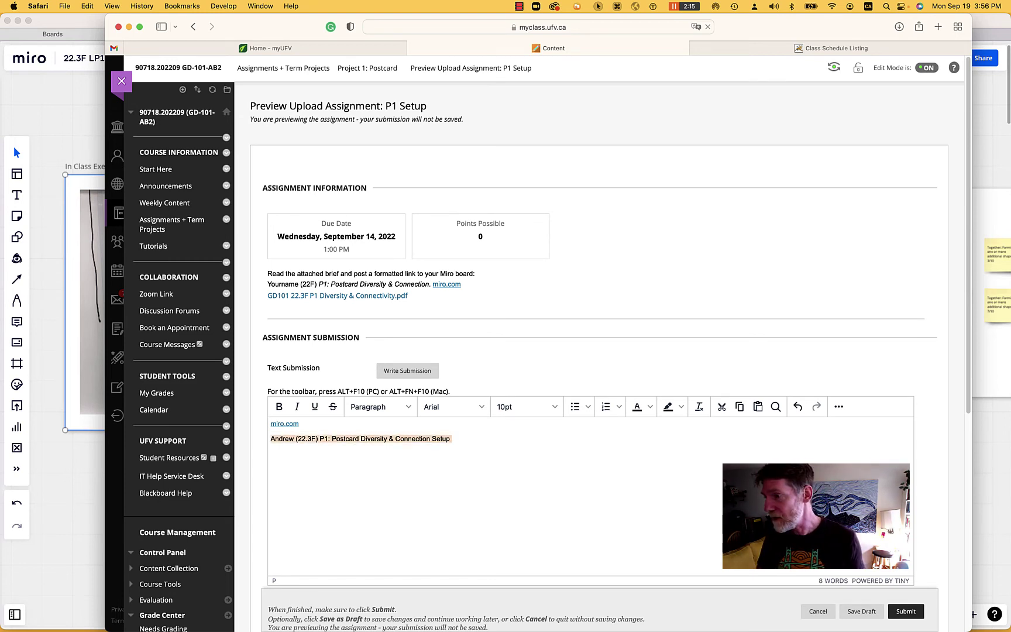
{"action": "key", "text": "BackSpace"}
{"action": "key", "text": "shift+Up"}
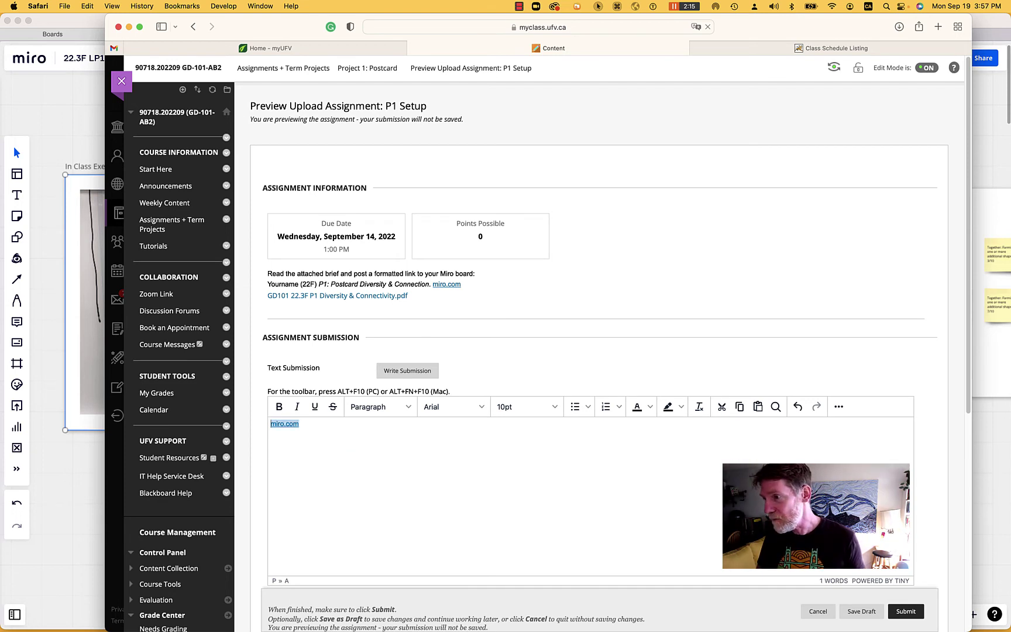
{"action": "key", "text": "Left"}
{"action": "key", "text": "super+v"}
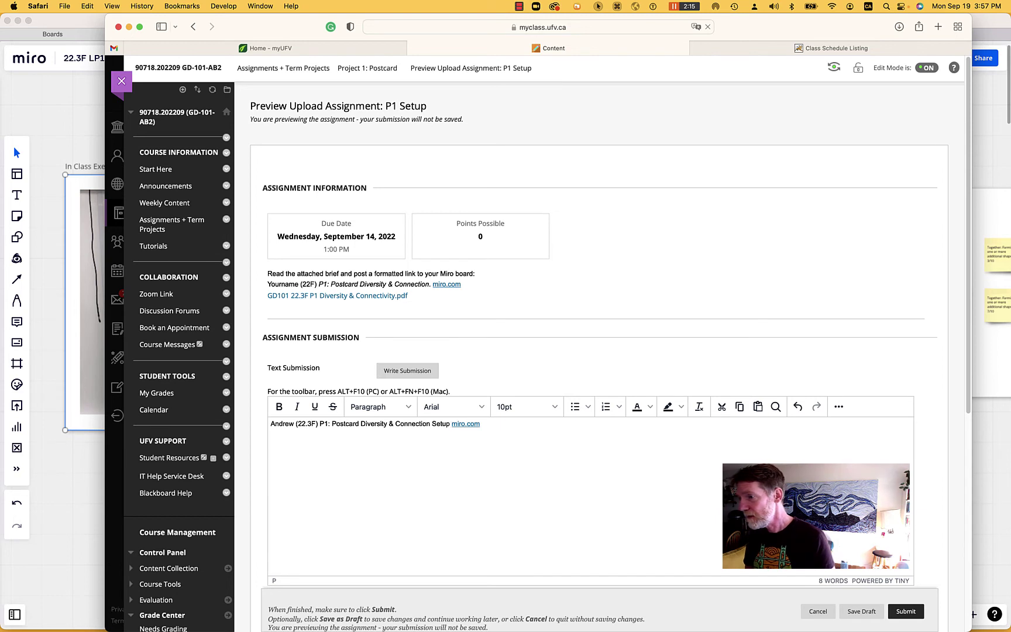
Italicize the project title "P1: Postcard Diversity & Connection Setup" in the submission line, leaving the name, term and link in regular style
{"action": "key", "text": "shift+alt+Left"}
{"action": "key", "text": "shift+alt+Left"}
{"action": "key", "text": "shift+alt+Left"}
{"action": "key", "text": "shift+alt+Left"}
{"action": "key", "text": "shift+alt+Left"}
{"action": "key", "text": "shift+alt+Left"}
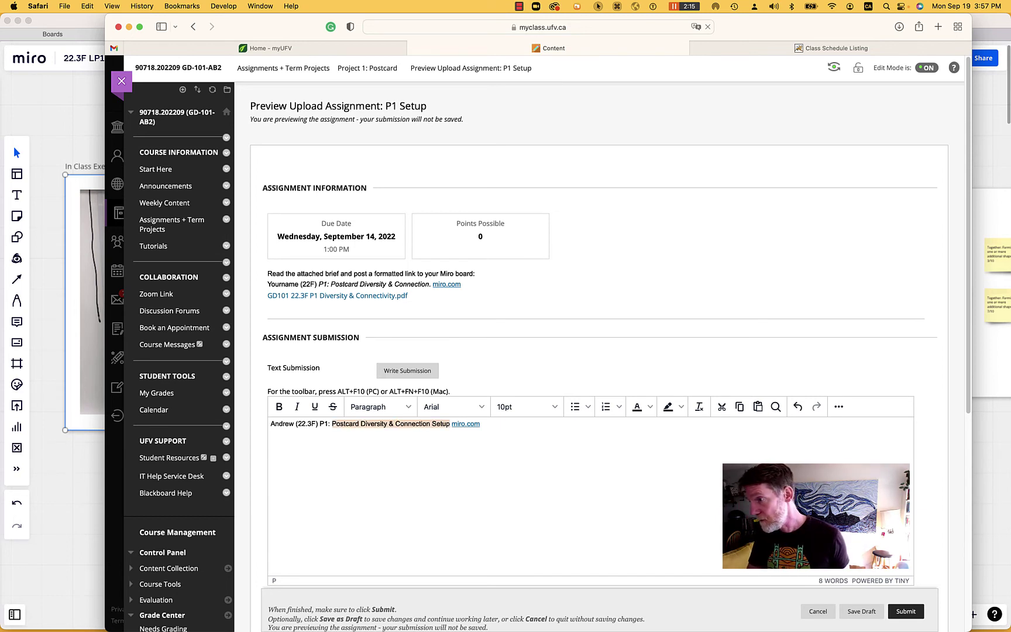
{"action": "left_click", "coordinate": [297, 407]}
{"action": "left_click", "coordinate": [345, 476]}
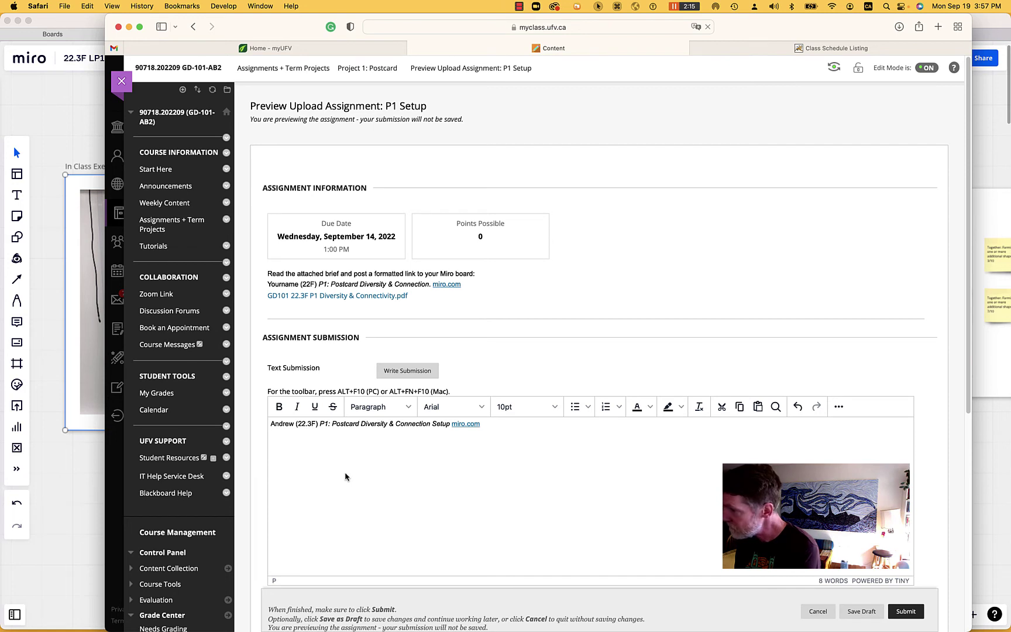
{"action": "key", "text": "BackSpace"}
{"action": "key", "text": "alt+shift+Left"}
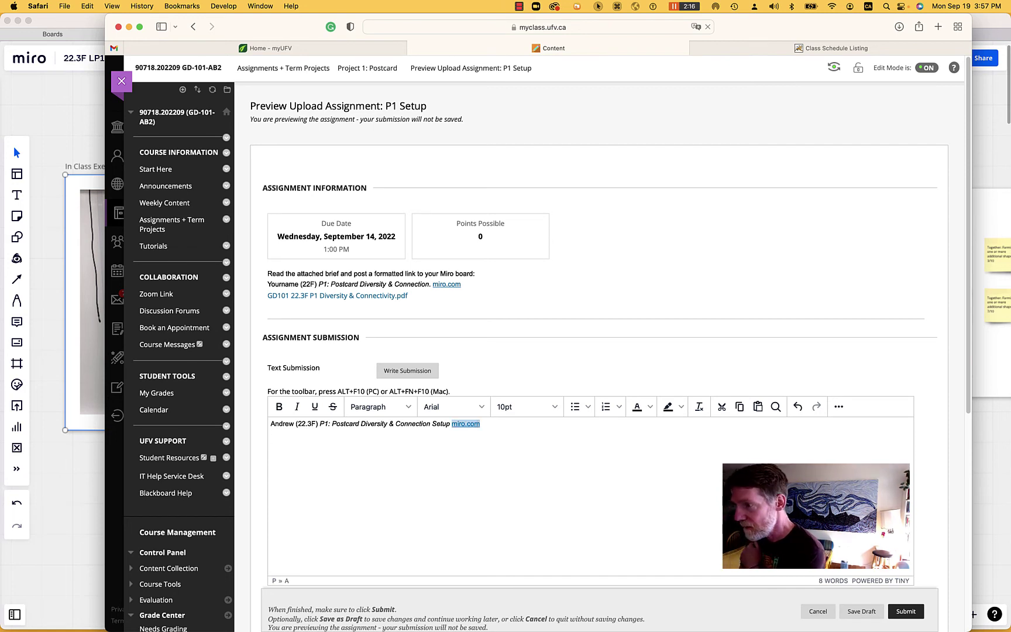
{"action": "left_click", "coordinate": [280, 422]}
{"action": "left_click", "coordinate": [338, 426]}
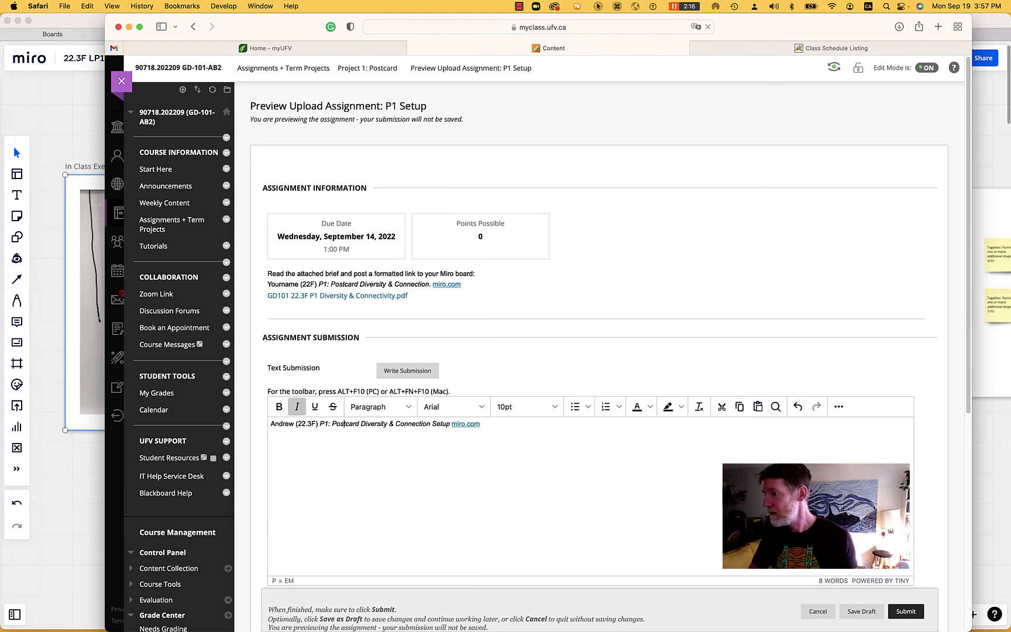
Submit the formatted P1 Setup text submission, and exit the assignment preview to the Project 1: Postcard page
{"action": "left_click", "coordinate": [906, 612]}
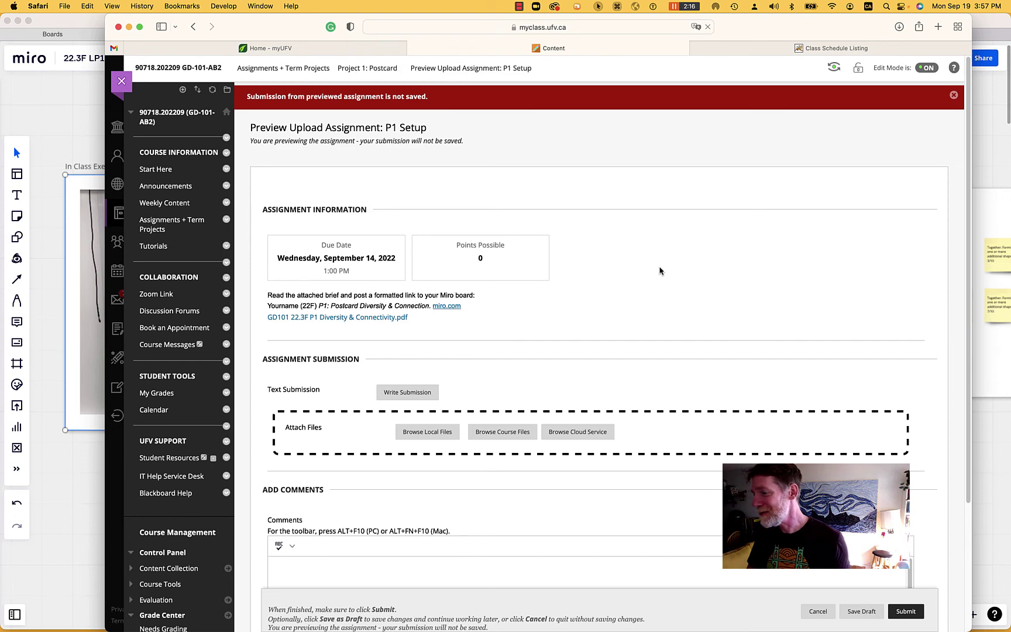
{"action": "scroll", "coordinate": [751, 326], "scroll_direction": "down", "scroll_amount": 2}
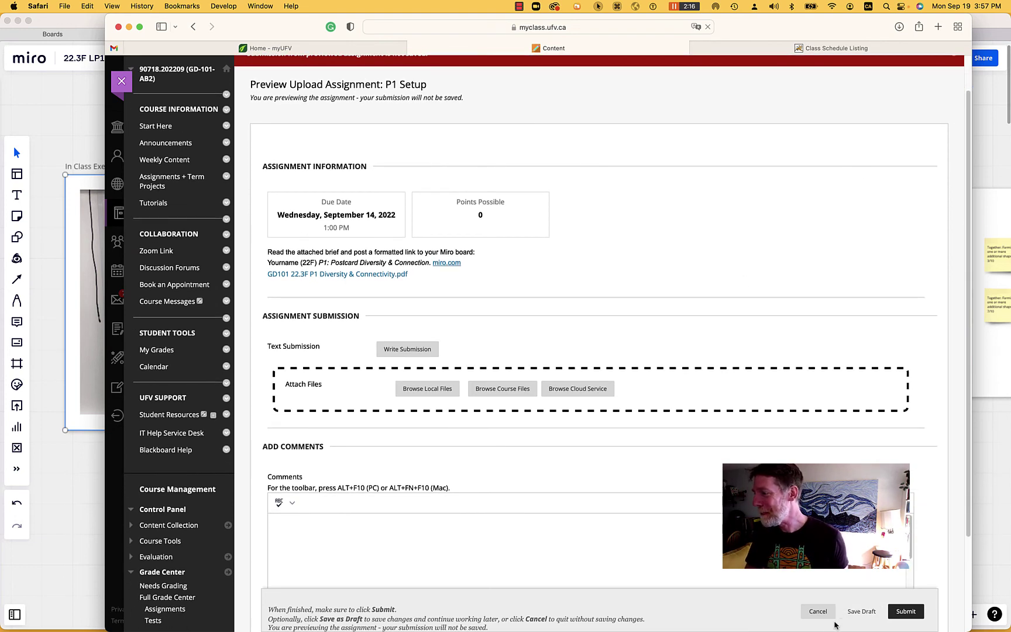
{"action": "left_click", "coordinate": [810, 611]}
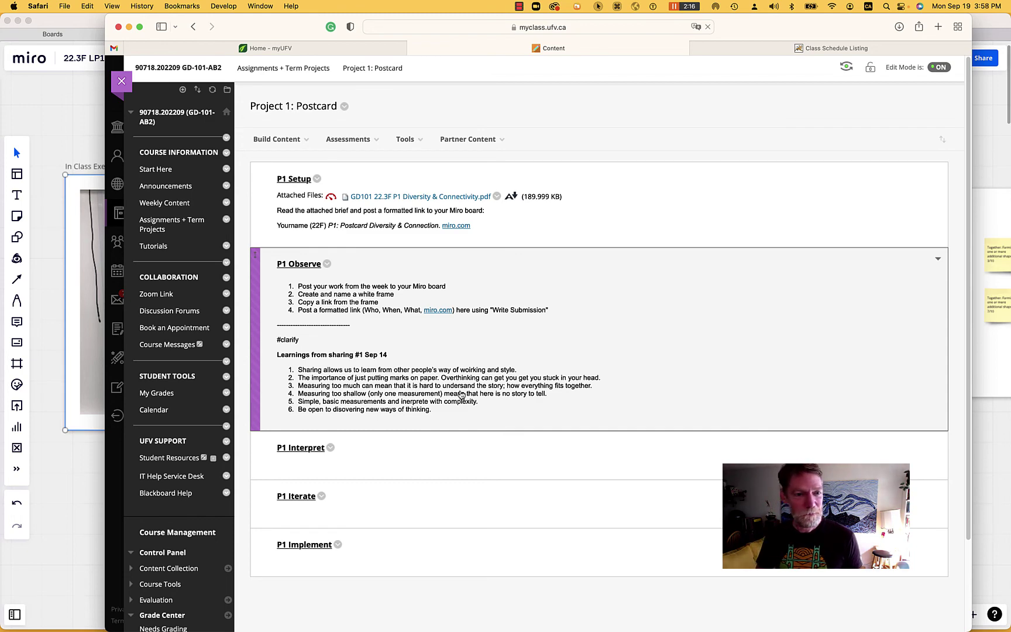
Switch to Miro and set the board's sharing access for anyone with the link to "Can view"
{"action": "key", "text": "super+Tab"}
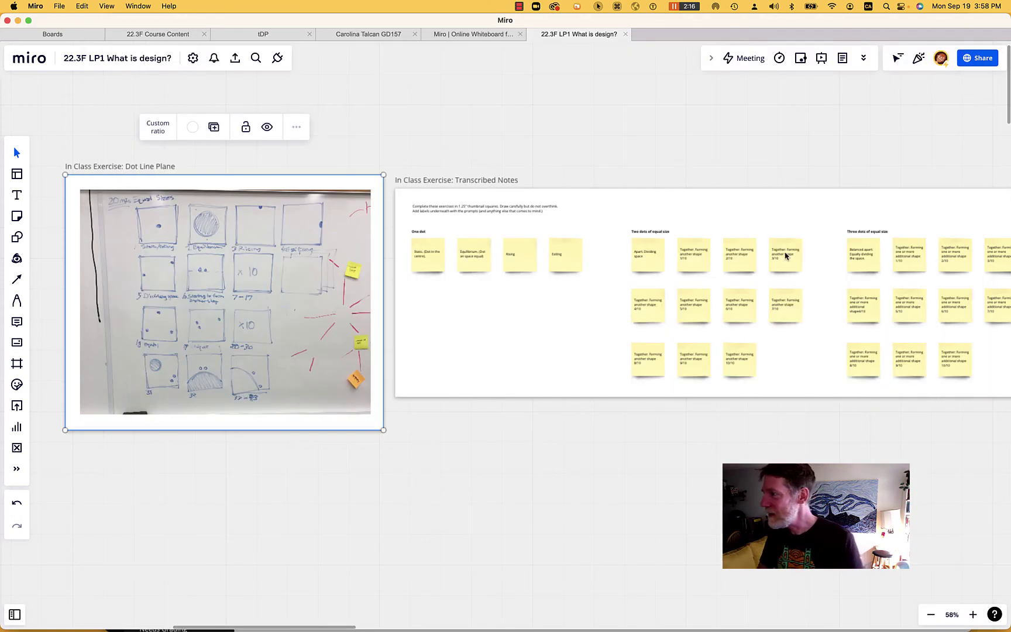
{"action": "left_click", "coordinate": [979, 59]}
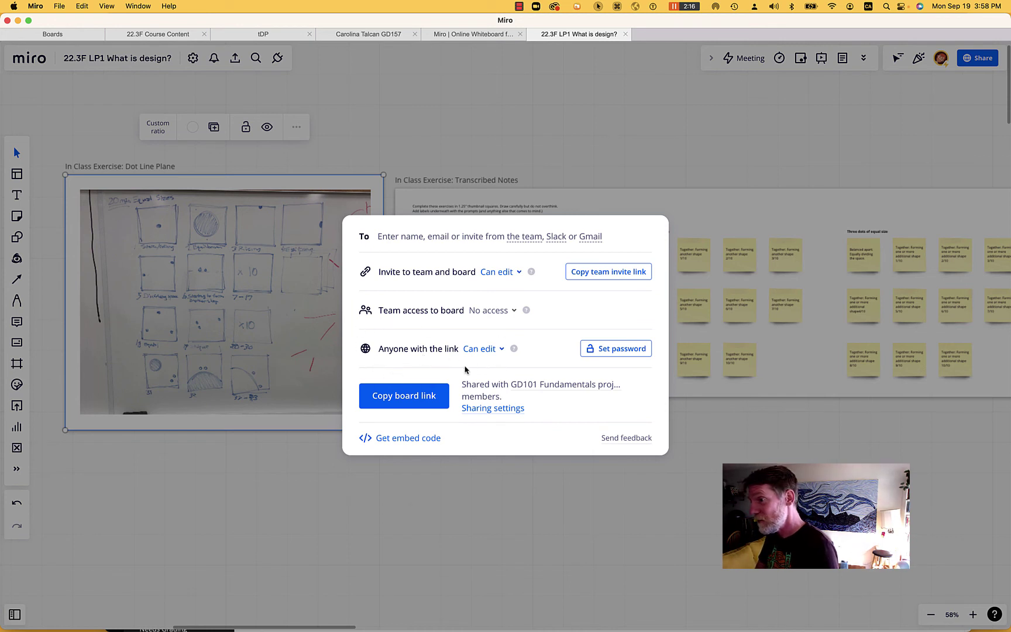
{"action": "left_click", "coordinate": [490, 351]}
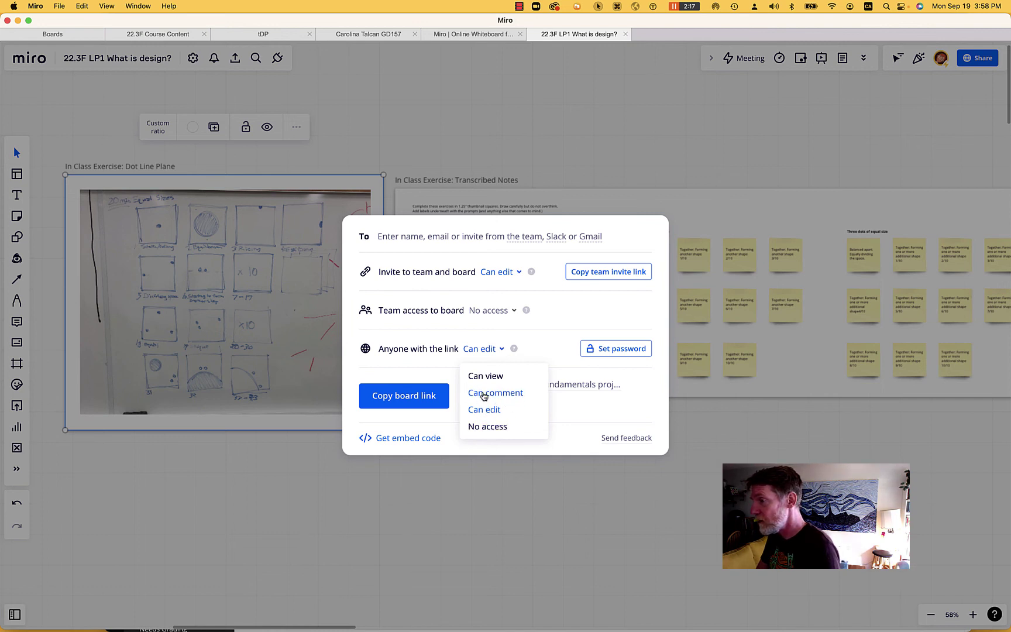
{"action": "left_click", "coordinate": [487, 378]}
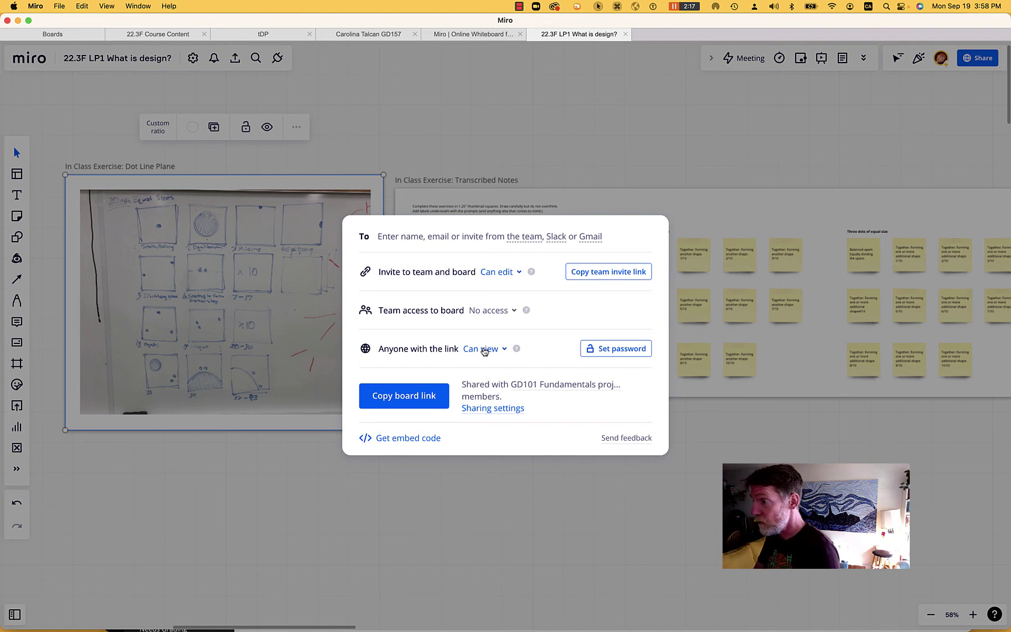
Set the access for anyone with the link to "Can edit", close the sharing settings, and switch back to Safari
{"action": "left_click", "coordinate": [484, 350]}
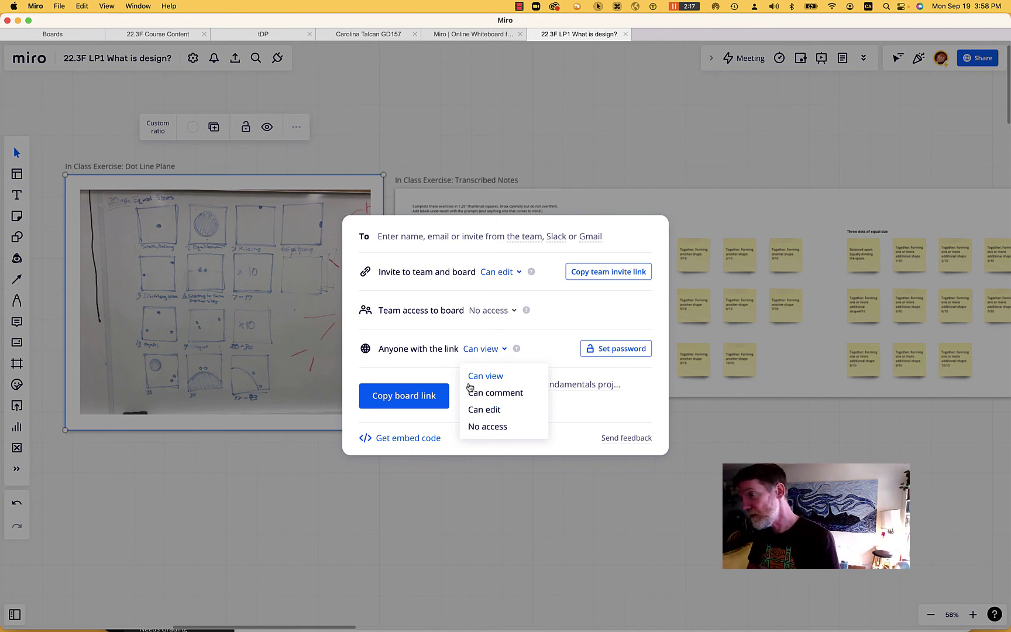
{"action": "left_click", "coordinate": [489, 411]}
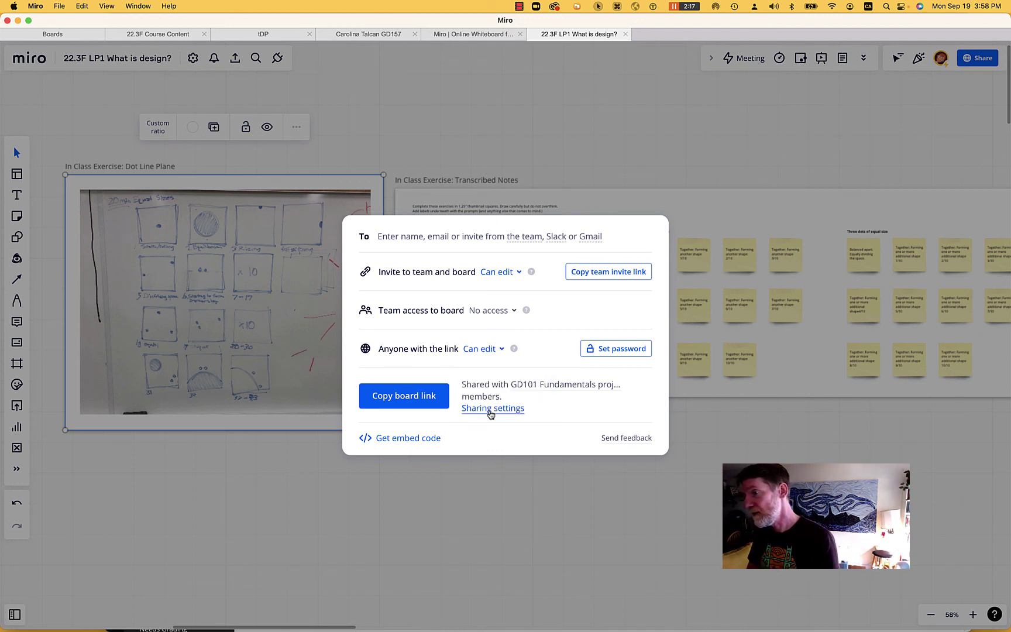
{"action": "left_click", "coordinate": [637, 100]}
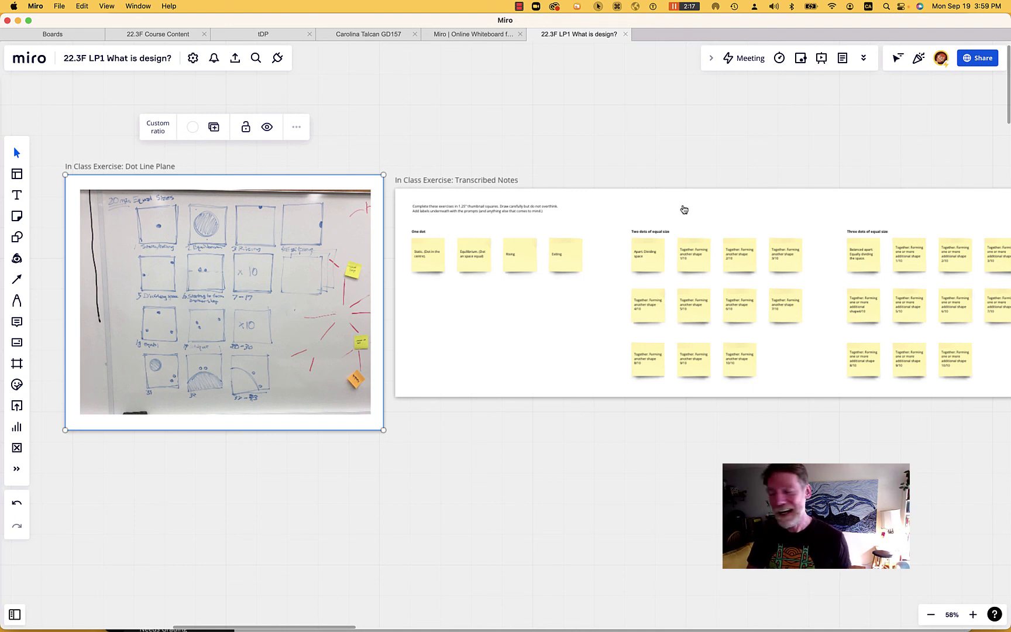
{"action": "key", "text": "super+Tab"}
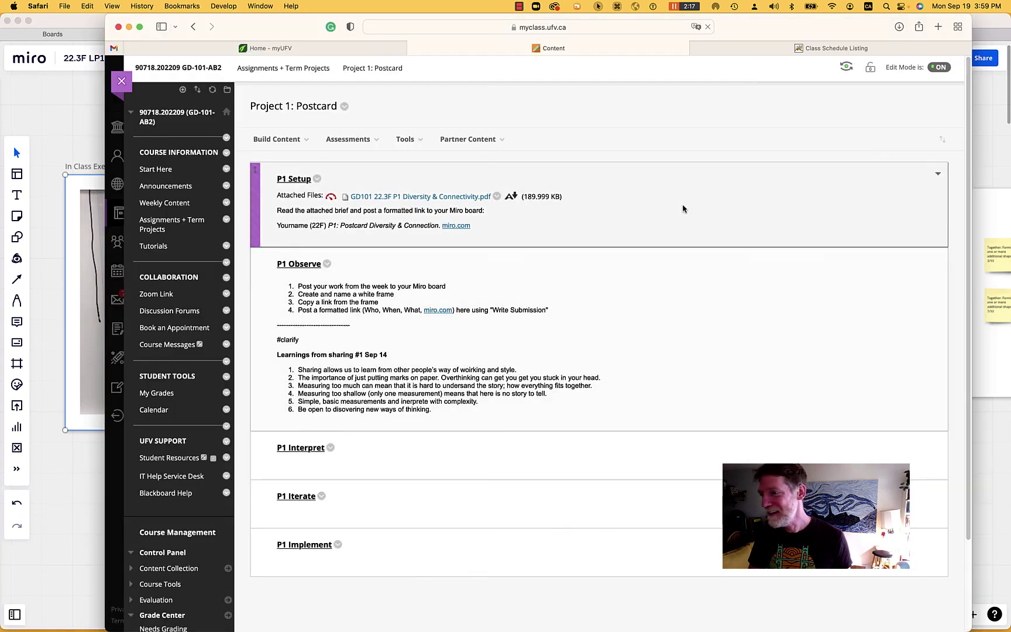